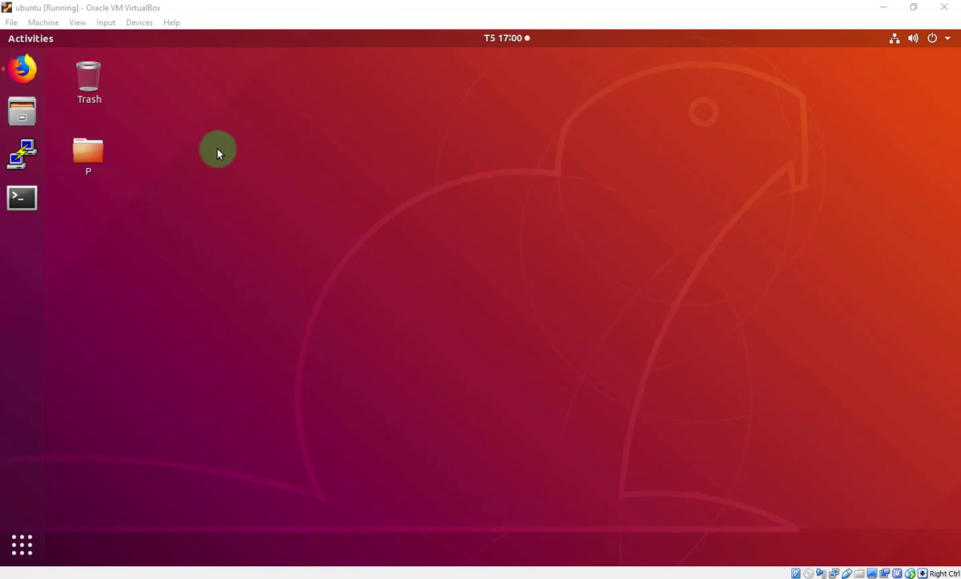
- Open Grafana at localhost:3000 in a new browser tab
{"action": "left_click", "coordinate": [22, 76]}
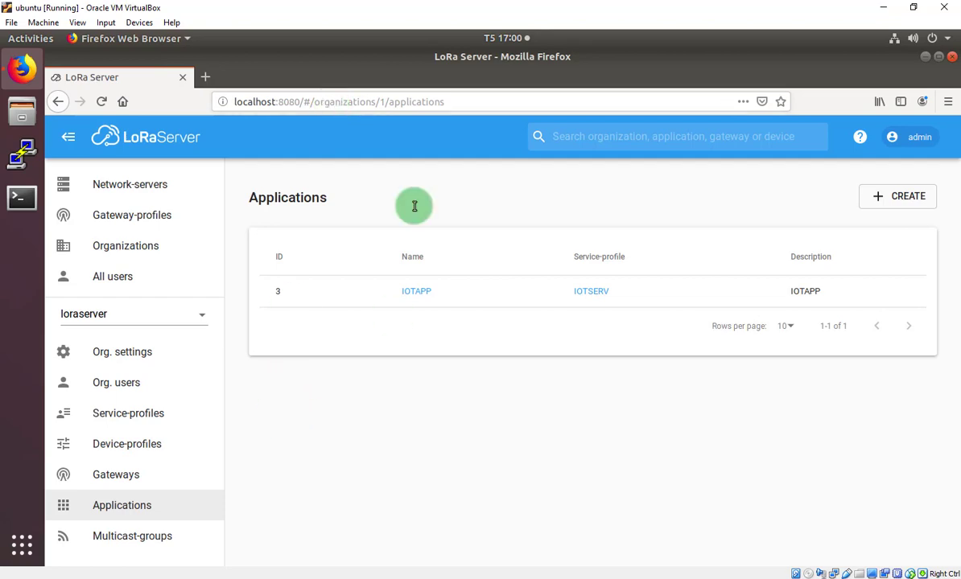
{"action": "left_click", "coordinate": [213, 78]}
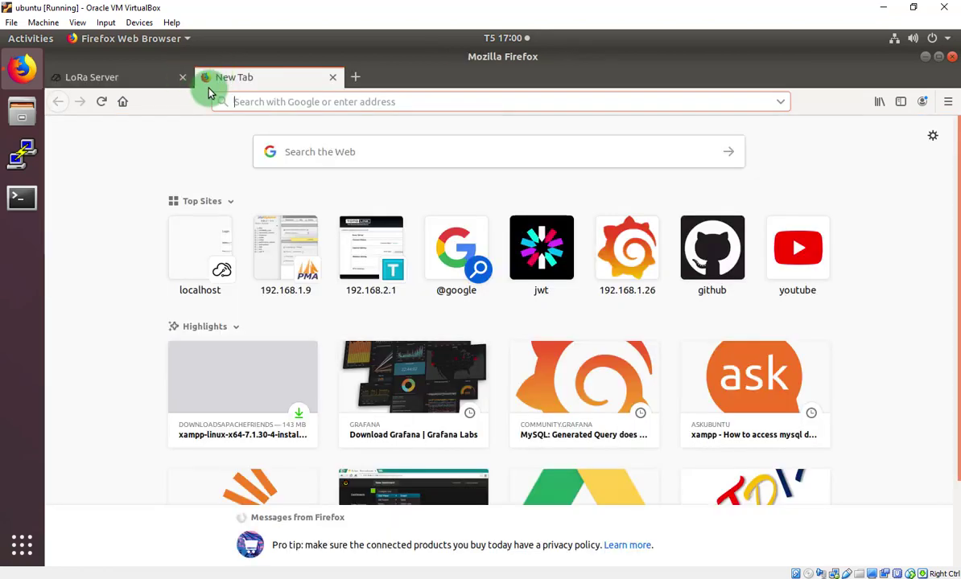
{"action": "type", "text": "local"}
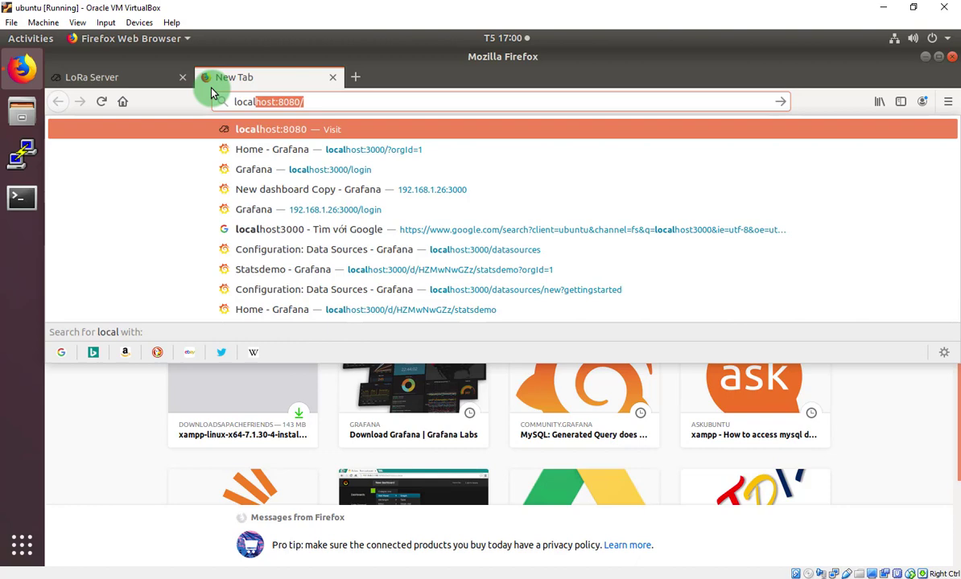
{"action": "type", "text": "host:3000"}
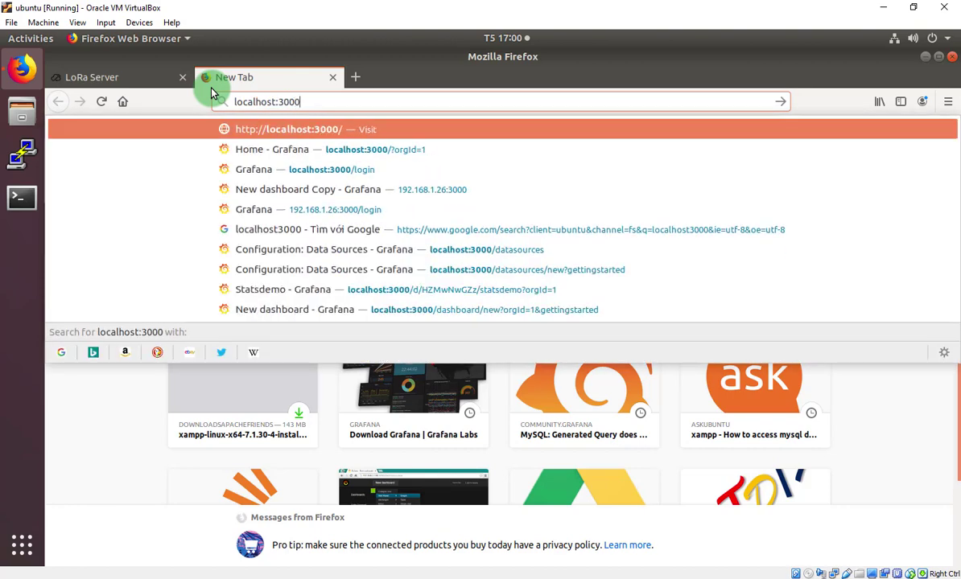
{"action": "key", "text": "Return"}
- Review IOTAPP's InfluxDB integration (database loraserver) in LoRa Server, then return to the Grafana tab
{"action": "left_click", "coordinate": [143, 81]}
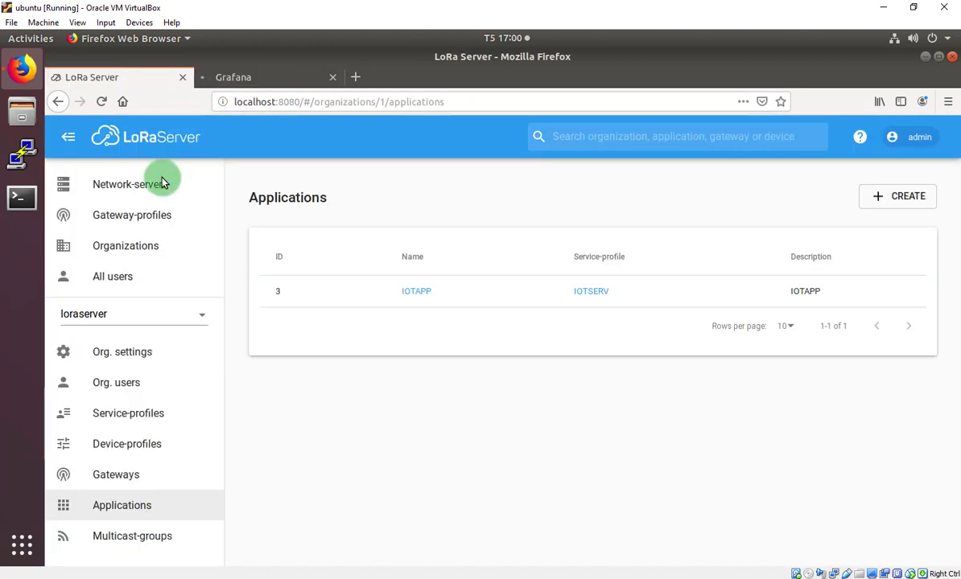
{"action": "left_click", "coordinate": [119, 505]}
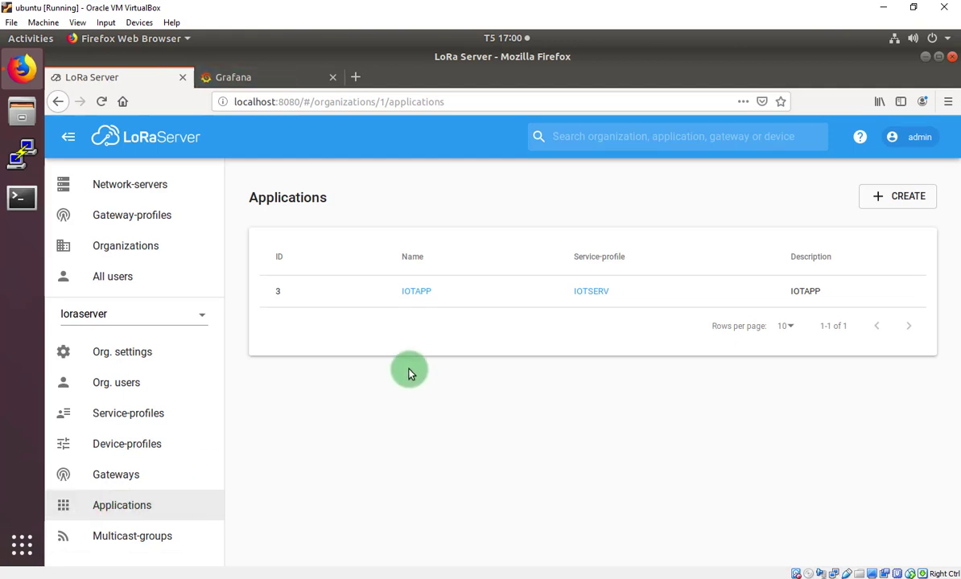
{"action": "left_click", "coordinate": [419, 297]}
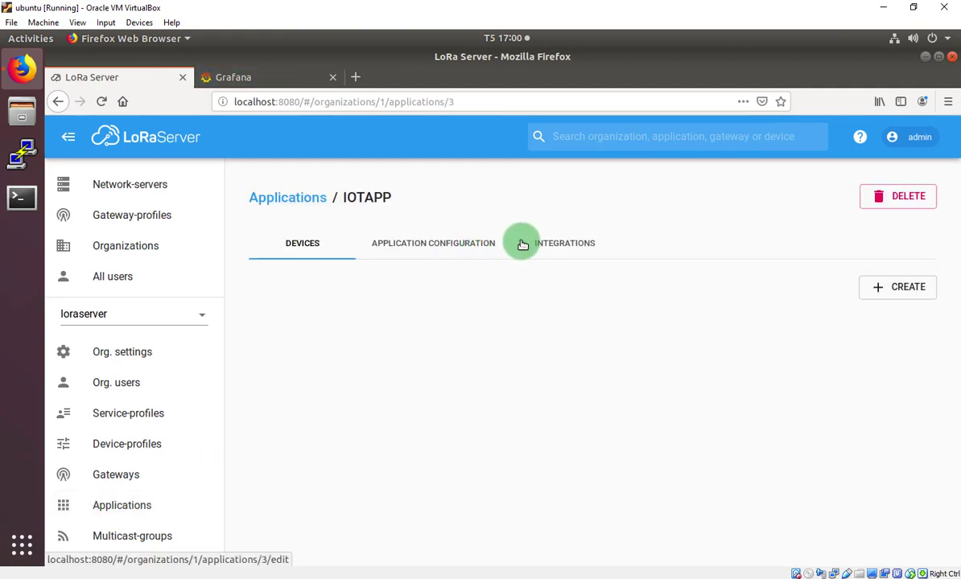
{"action": "left_click", "coordinate": [540, 243]}
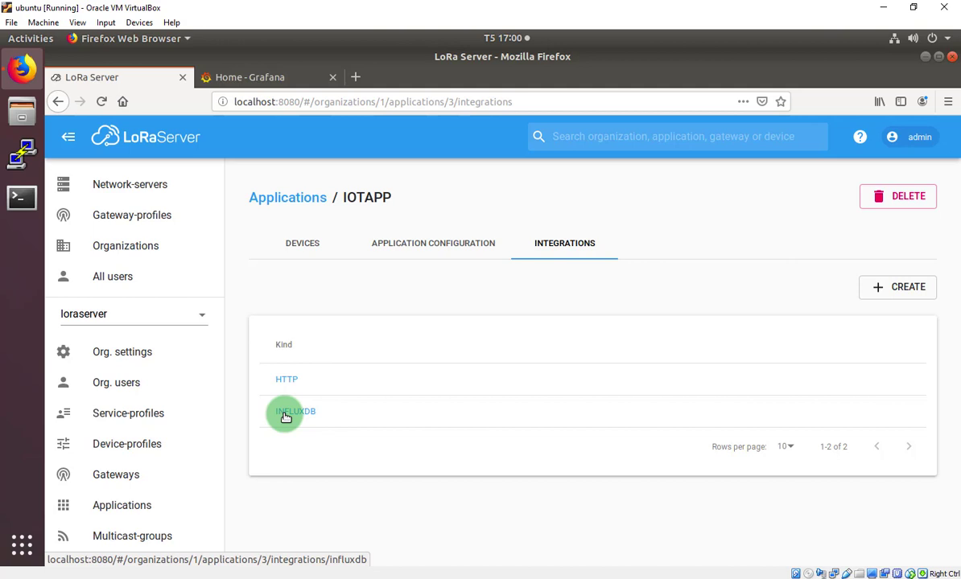
{"action": "left_click", "coordinate": [285, 416]}
{"action": "scroll", "coordinate": [330, 406], "scroll_direction": "down", "scroll_amount": 2}
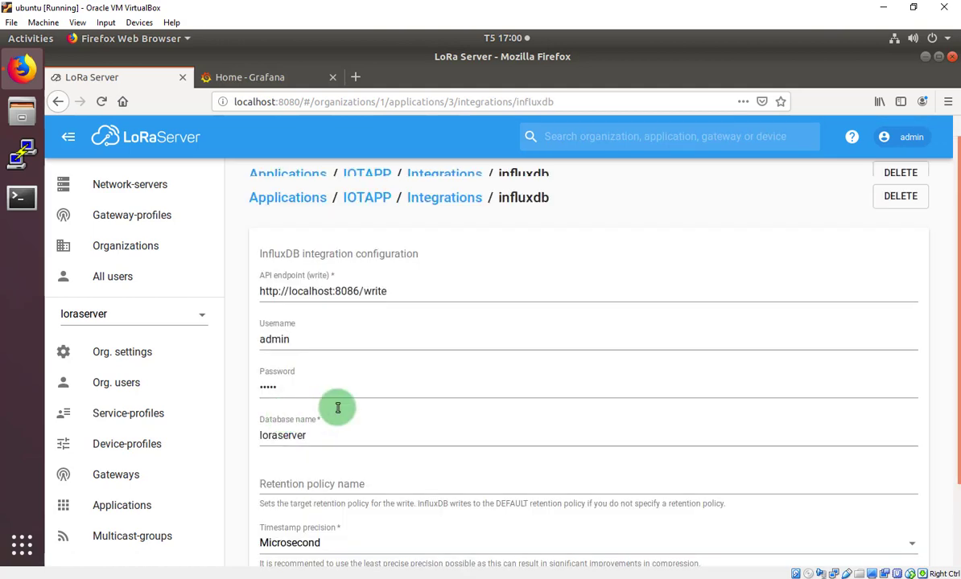
{"action": "scroll", "coordinate": [358, 435], "scroll_direction": "up", "scroll_amount": 2}
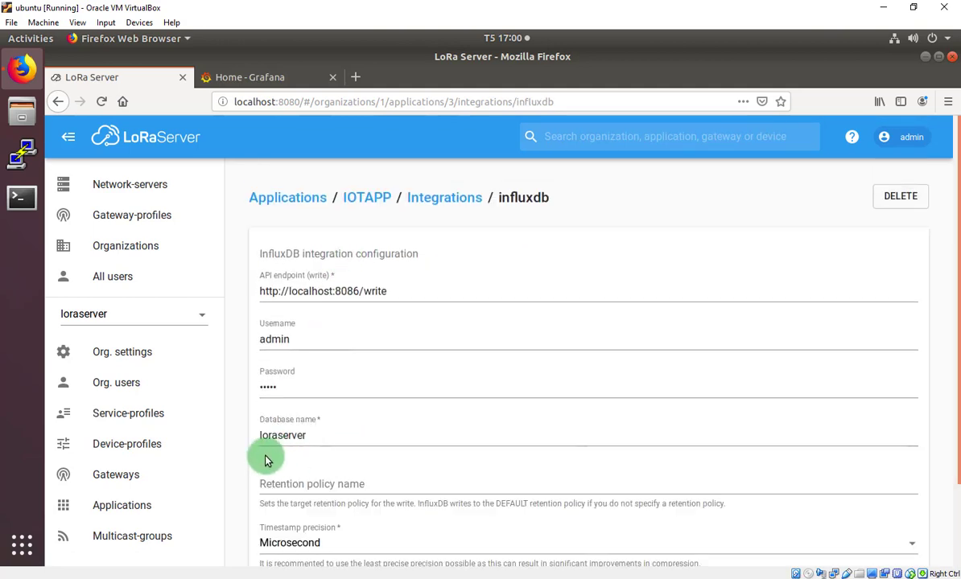
{"action": "left_click", "coordinate": [251, 75]}
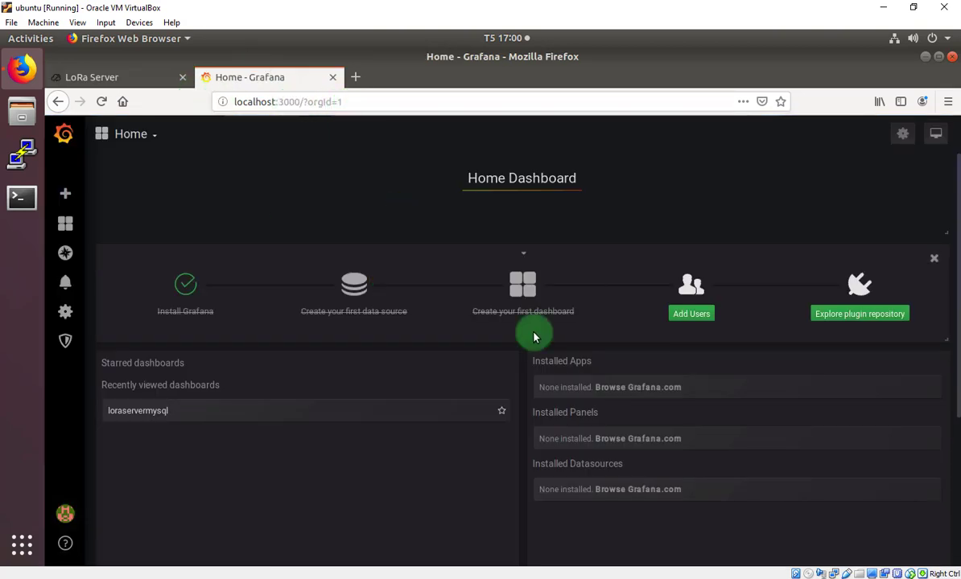
- Create an InfluxDB data source named InfluxDB-loraserver and make it the default
{"action": "left_click", "coordinate": [364, 290]}
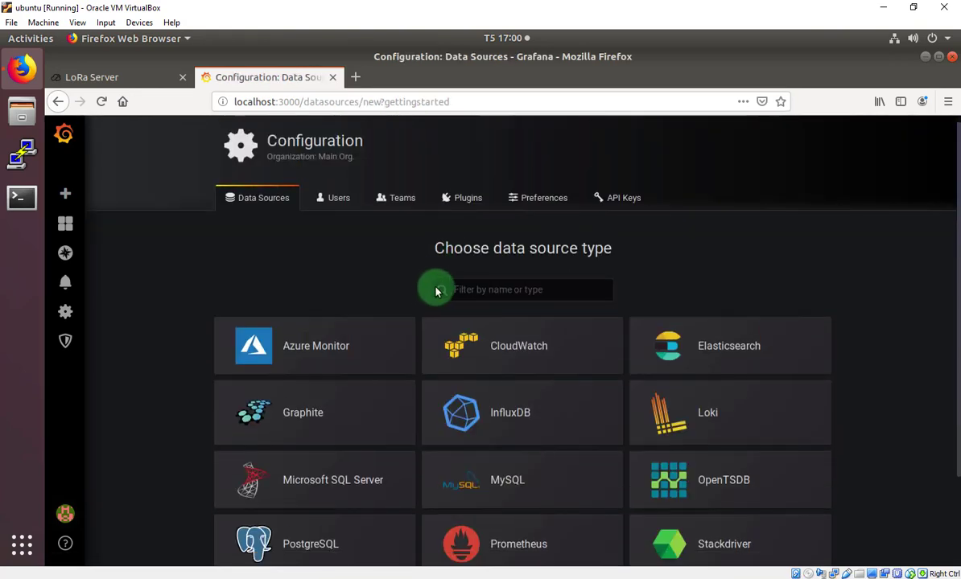
{"action": "scroll", "coordinate": [436, 285], "scroll_direction": "down", "scroll_amount": 5}
{"action": "left_click", "coordinate": [507, 330]}
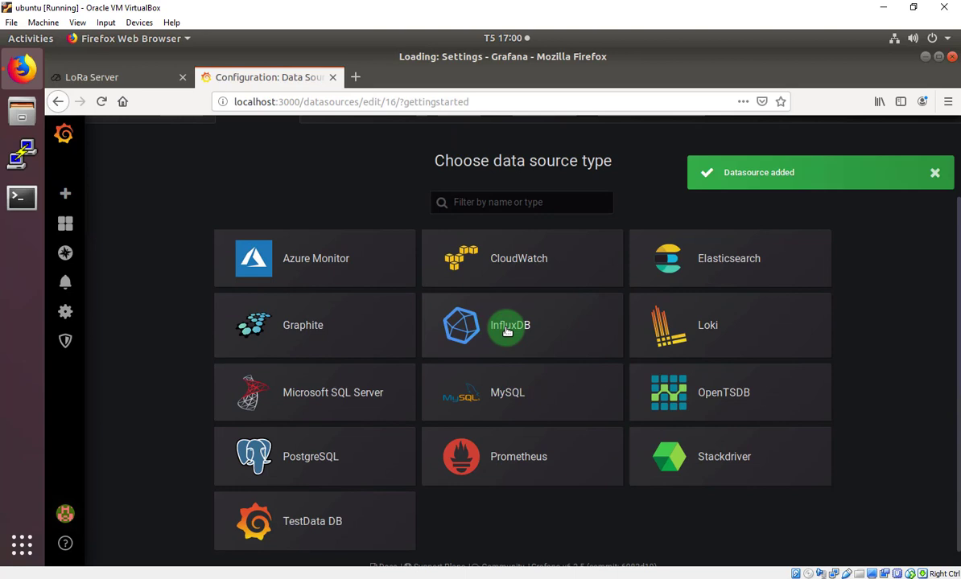
{"action": "left_click", "coordinate": [368, 254]}
{"action": "type", "text": "InfluxDB-loraserver"}
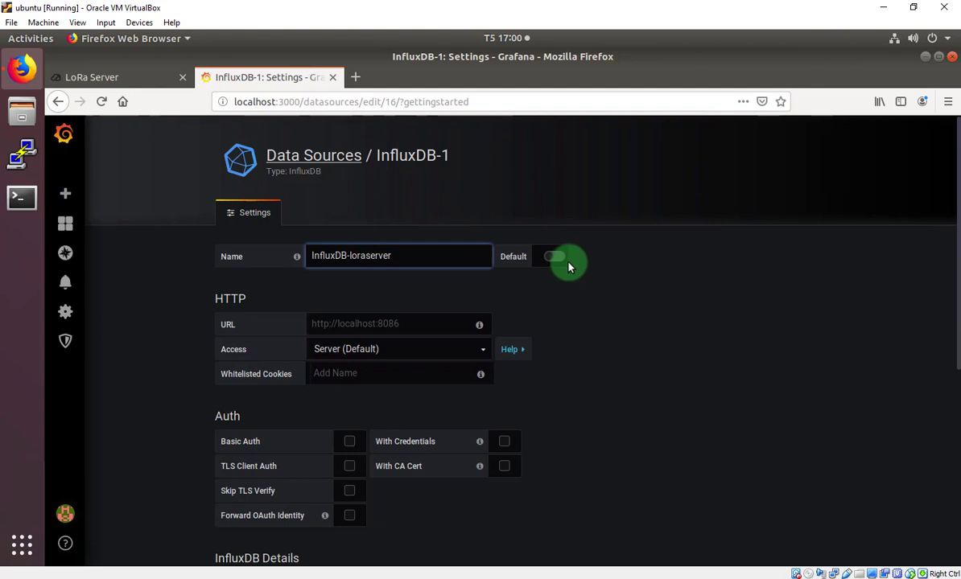
{"action": "left_click", "coordinate": [556, 256]}
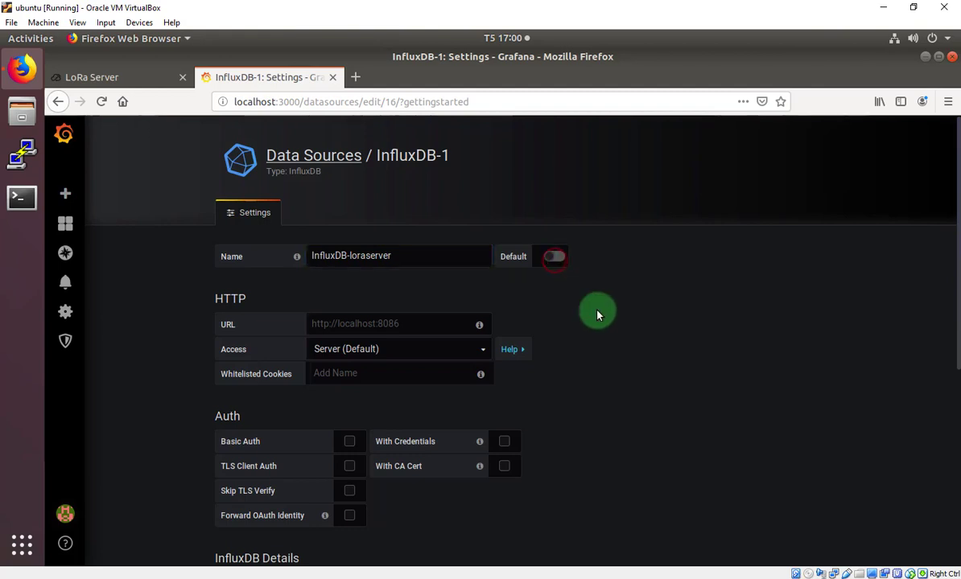
{"action": "scroll", "coordinate": [547, 310], "scroll_direction": "down", "scroll_amount": 1}
{"action": "scroll", "coordinate": [483, 290], "scroll_direction": "down", "scroll_amount": 1}
{"action": "left_click", "coordinate": [402, 256]}
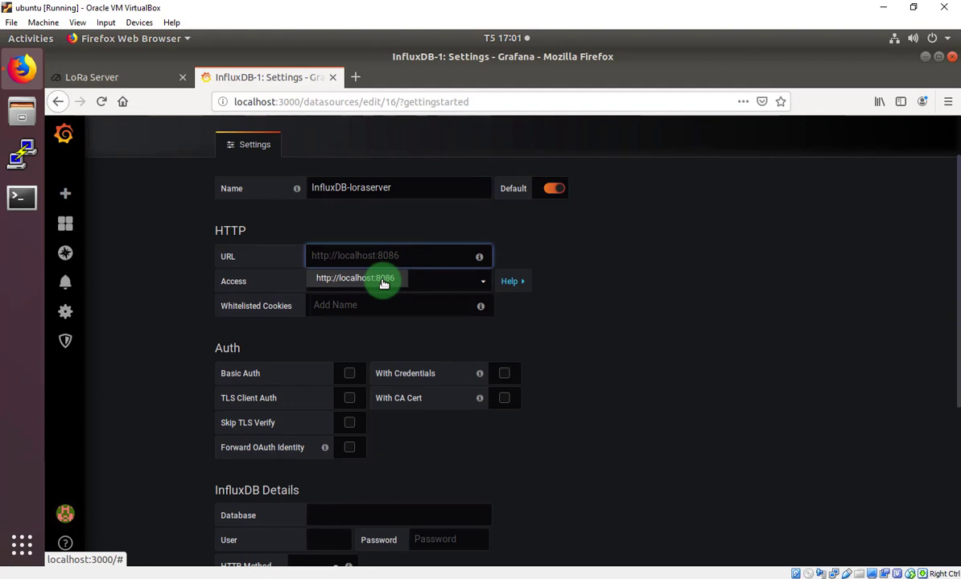
{"action": "left_click", "coordinate": [383, 280]}
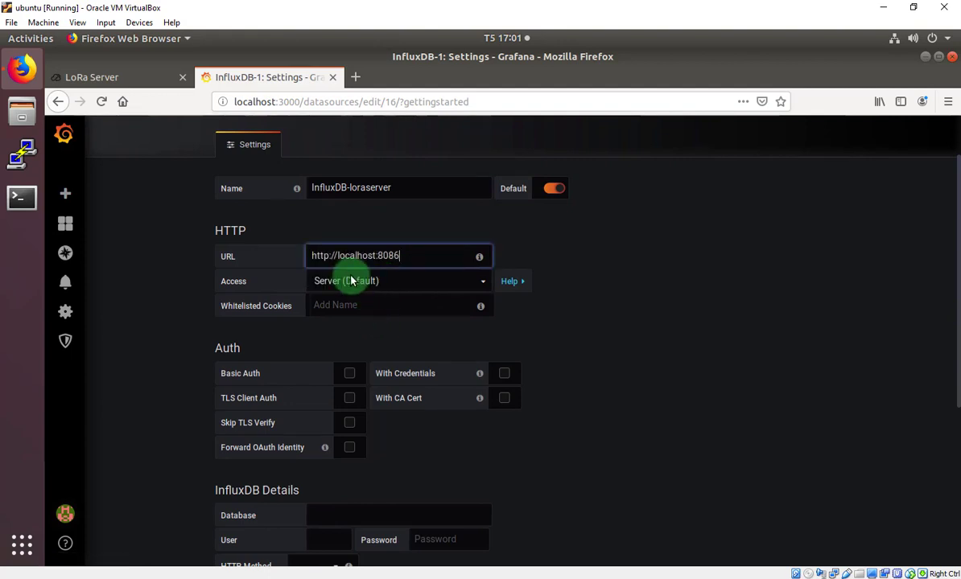
{"action": "left_click", "coordinate": [390, 281]}
{"action": "left_click", "coordinate": [714, 326]}
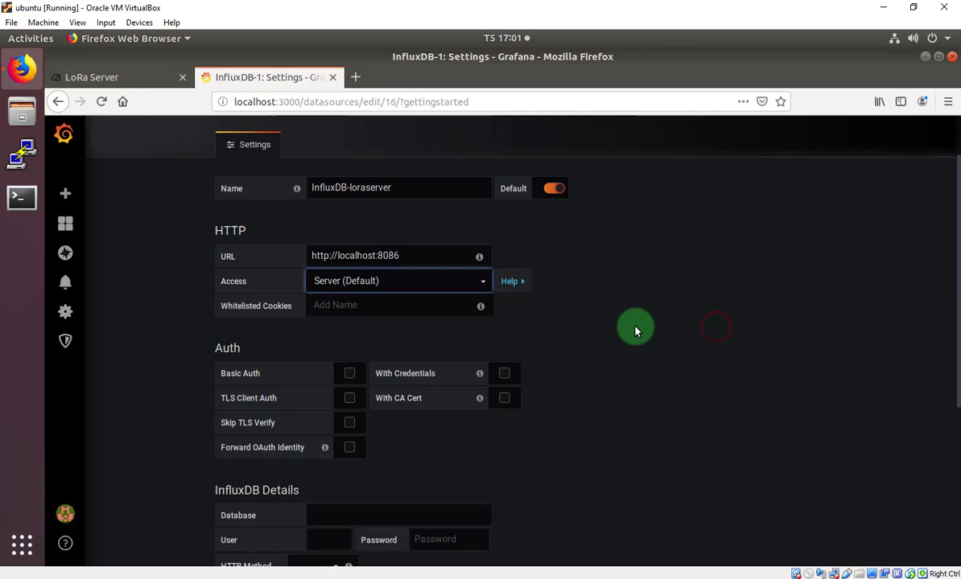
{"action": "scroll", "coordinate": [377, 323], "scroll_direction": "down", "scroll_amount": 1}
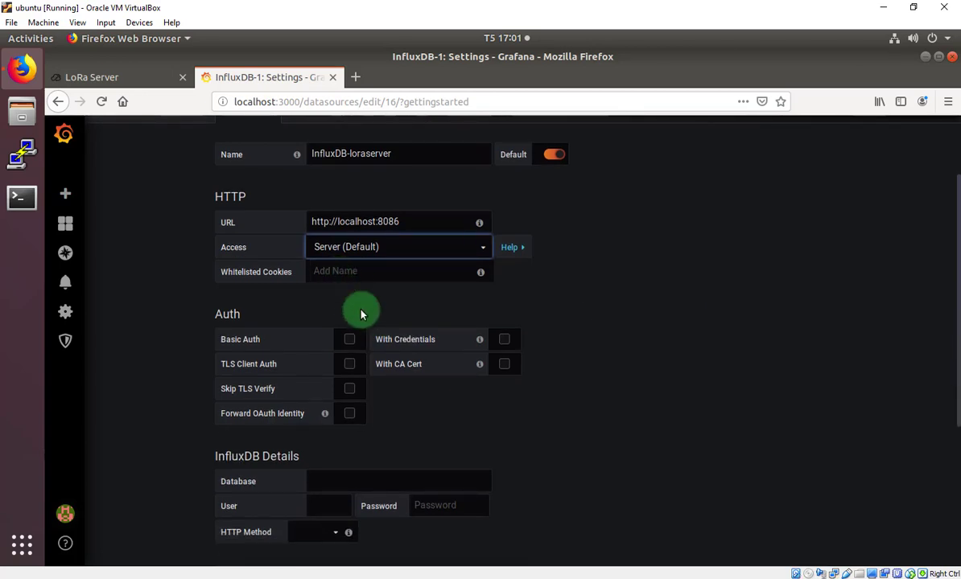
{"action": "scroll", "coordinate": [361, 312], "scroll_direction": "down", "scroll_amount": 1}
{"action": "scroll", "coordinate": [354, 322], "scroll_direction": "down", "scroll_amount": 2}
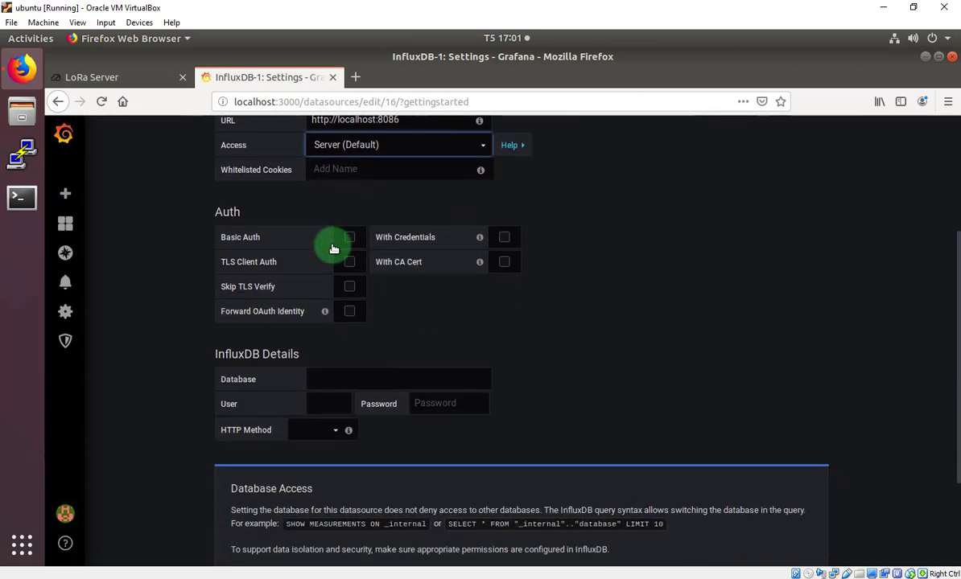
{"action": "scroll", "coordinate": [427, 321], "scroll_direction": "down", "scroll_amount": 2}
{"action": "left_click", "coordinate": [374, 311]}
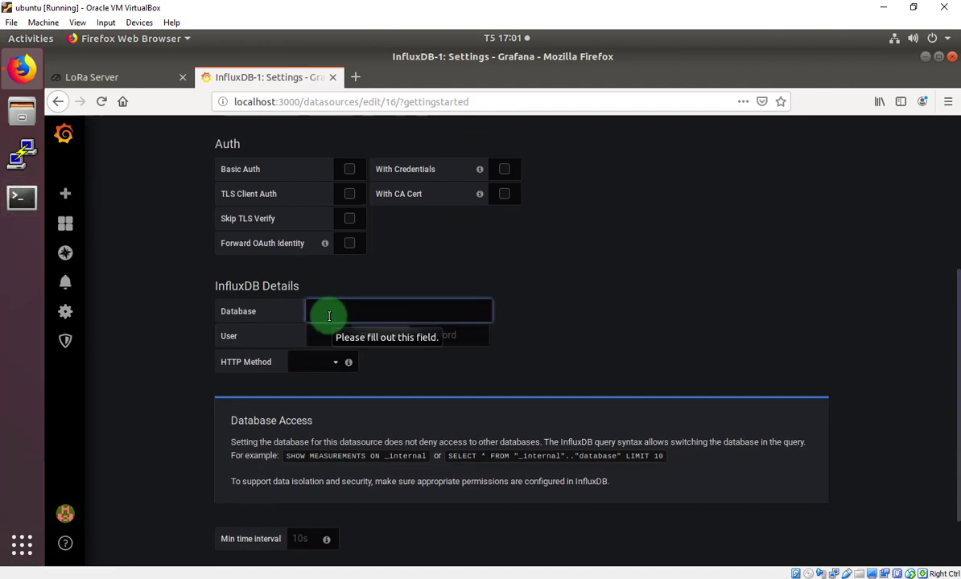
- Use loraserver in the influx shell, shrink the terminal, and begin entering loraserver as the Database
{"action": "left_click", "coordinate": [21, 201]}
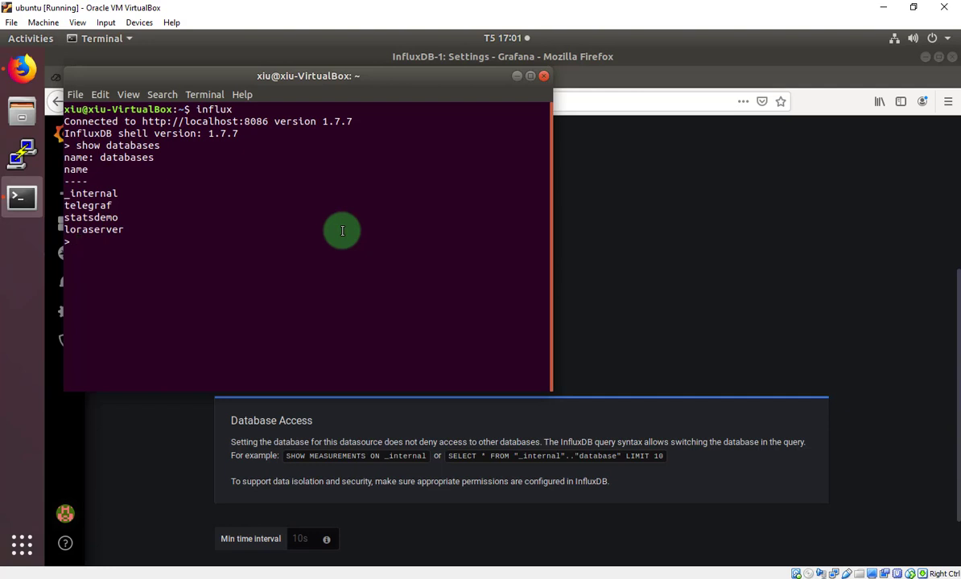
{"action": "type", "text": "use loraserver"}
{"action": "key", "text": "Return"}
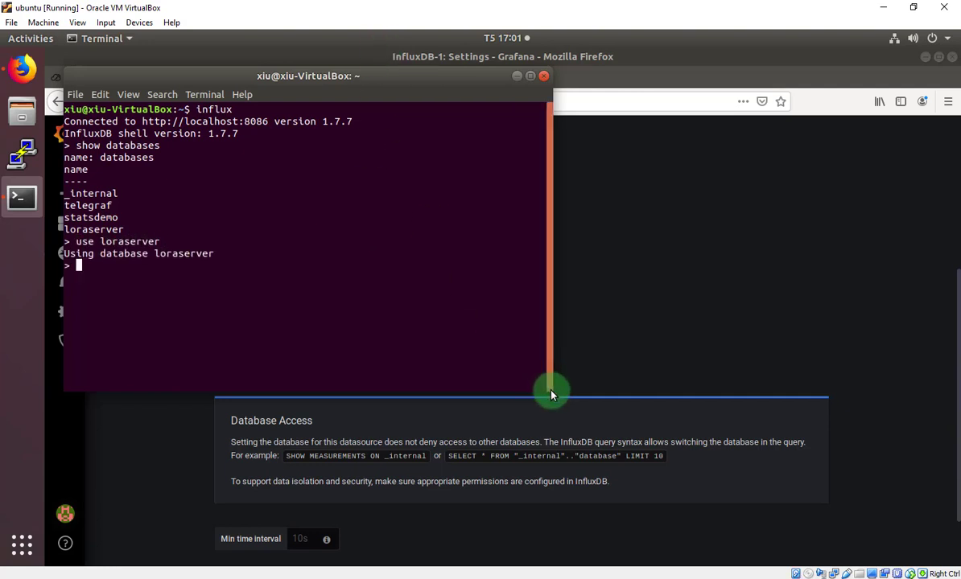
{"action": "left_click_drag", "start_coordinate": [549, 387], "coordinate": [648, 187]}
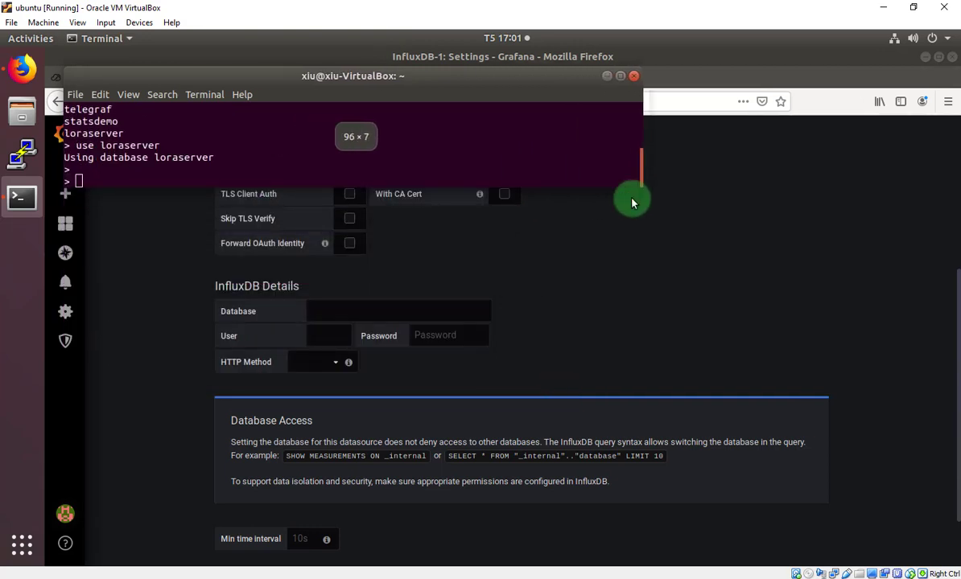
{"action": "left_click", "coordinate": [381, 312]}
{"action": "type", "text": "loraserver"}
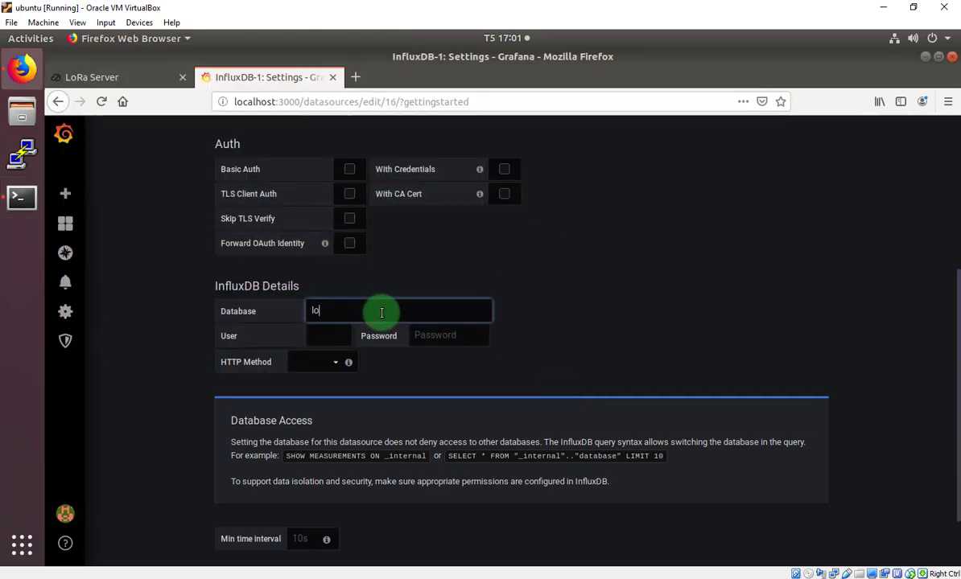
- Enter admin credentials, choose GET as HTTP method, set a 10s minimum interval, and Save & Test
{"action": "left_click", "coordinate": [337, 330]}
{"action": "type", "text": "admin"}
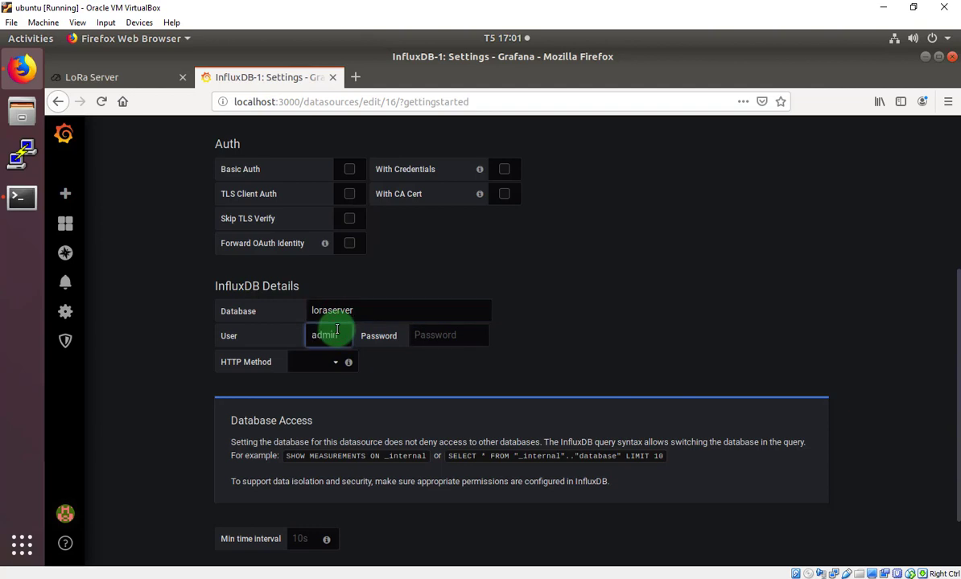
{"action": "key", "text": "Tab"}
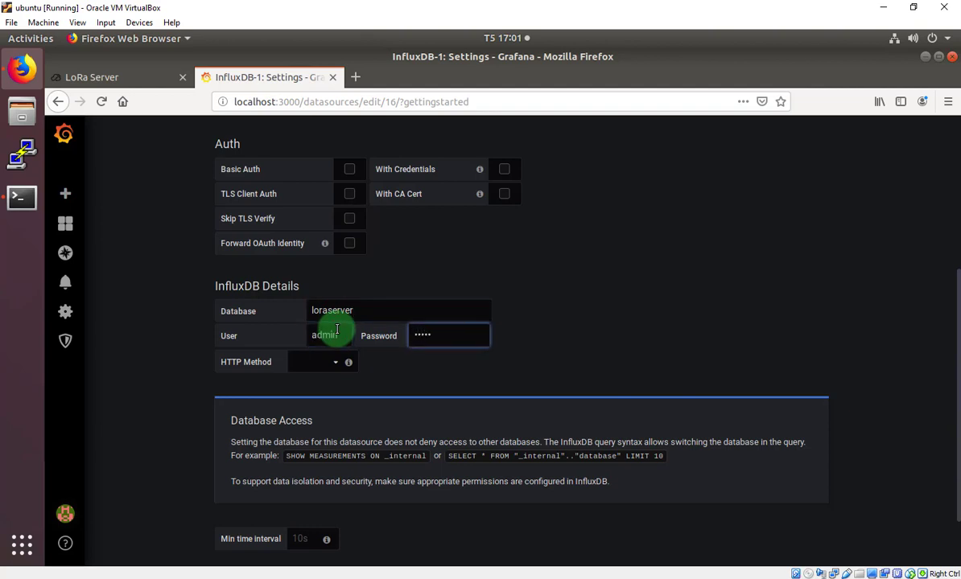
{"action": "left_click", "coordinate": [316, 363]}
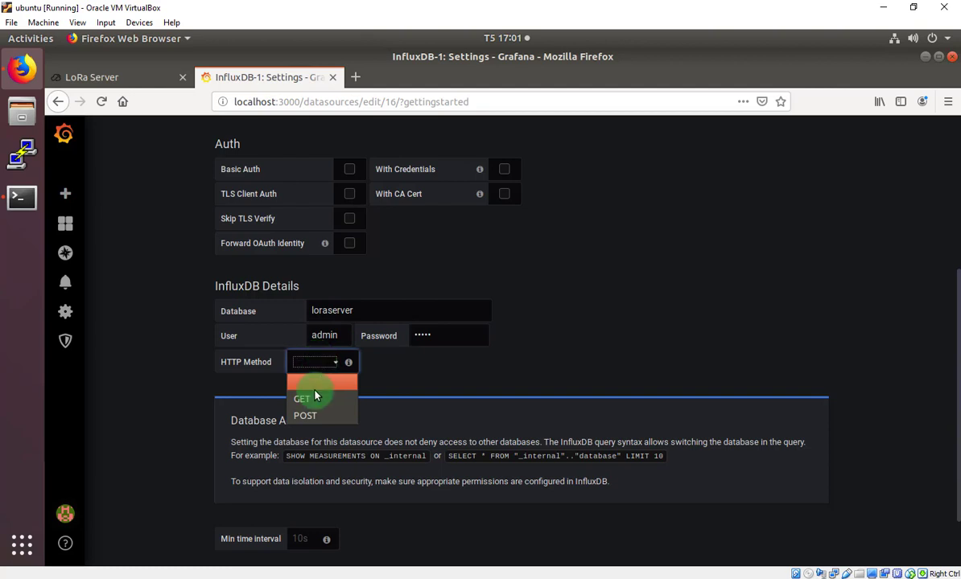
{"action": "left_click", "coordinate": [312, 400]}
{"action": "scroll", "coordinate": [349, 338], "scroll_direction": "down", "scroll_amount": 2}
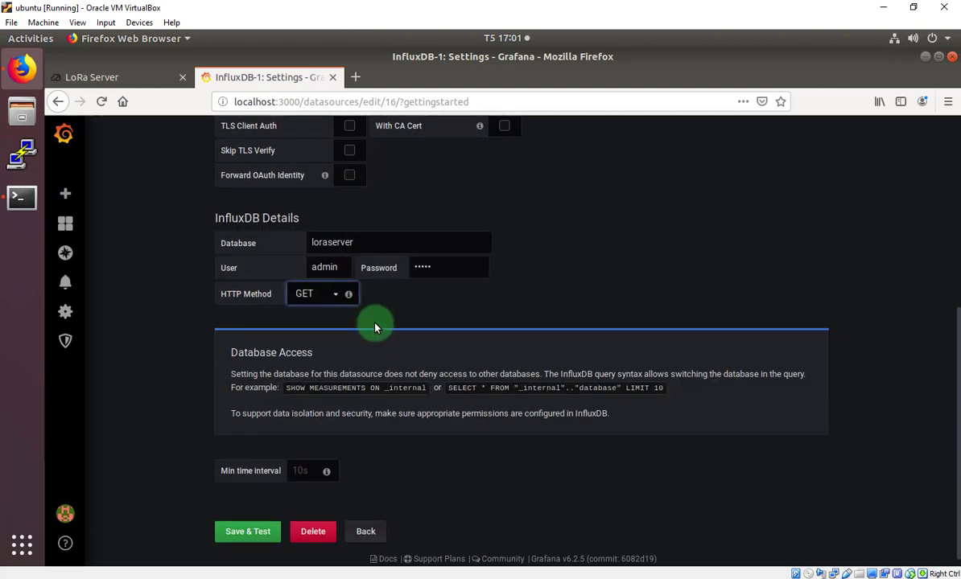
{"action": "left_click", "coordinate": [307, 473]}
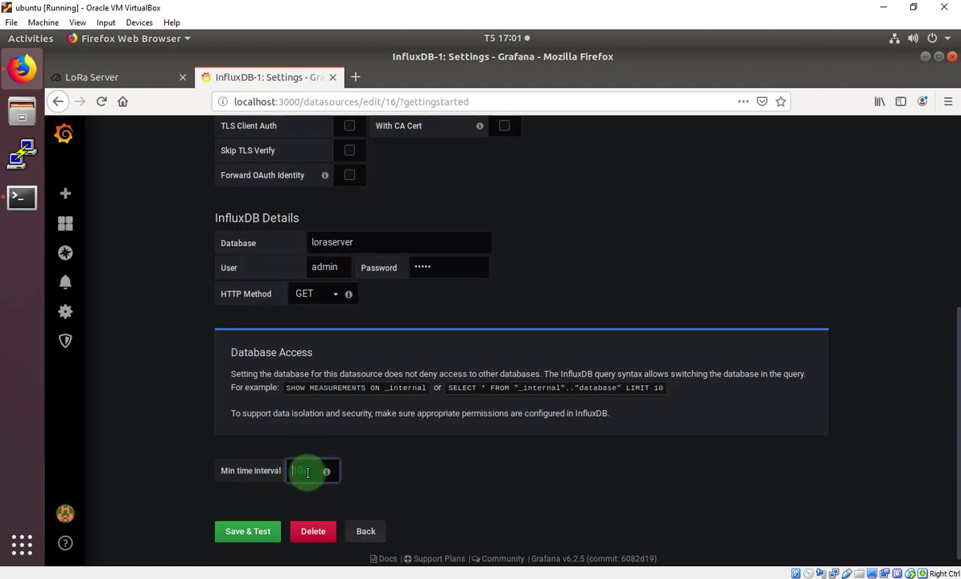
{"action": "type", "text": "10s"}
{"action": "left_click", "coordinate": [246, 531]}
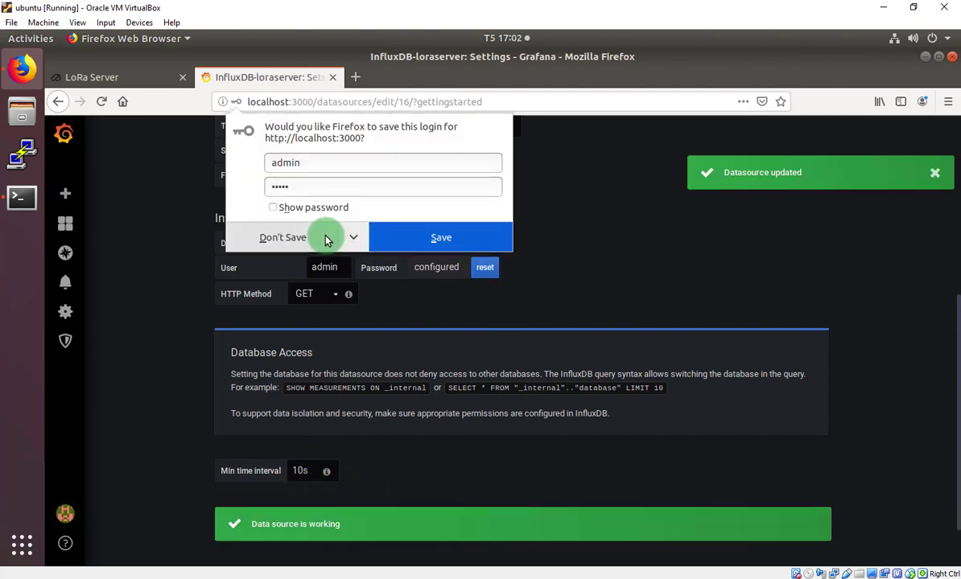
- Decline saving the browser login, confirm the data source is working, and return Home
{"action": "left_click", "coordinate": [307, 238]}
{"action": "left_click_drag", "start_coordinate": [251, 524], "coordinate": [339, 525]}
{"action": "left_click", "coordinate": [351, 527]}
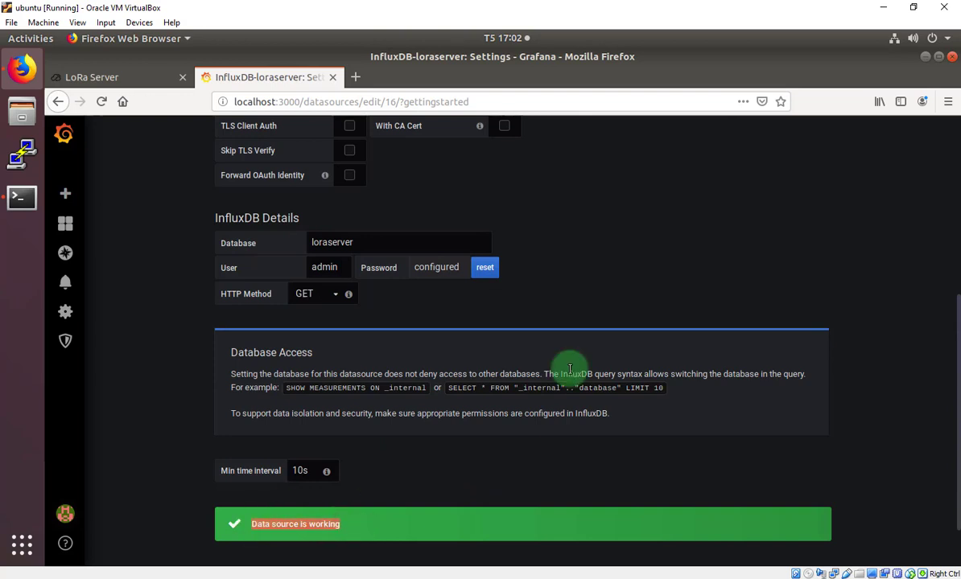
{"action": "scroll", "coordinate": [612, 378], "scroll_direction": "up", "scroll_amount": 3}
{"action": "scroll", "coordinate": [599, 383], "scroll_direction": "up", "scroll_amount": 3}
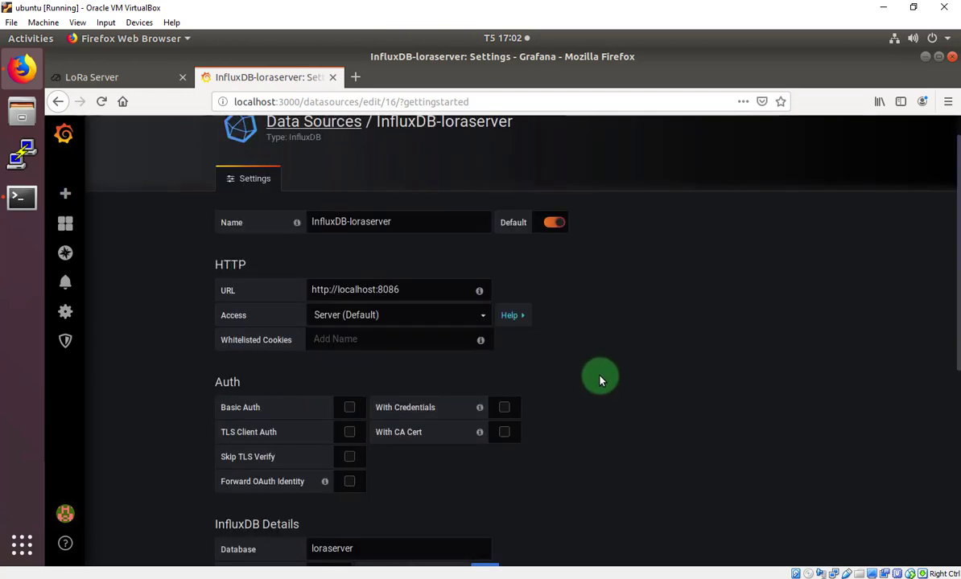
{"action": "left_click", "coordinate": [68, 137]}
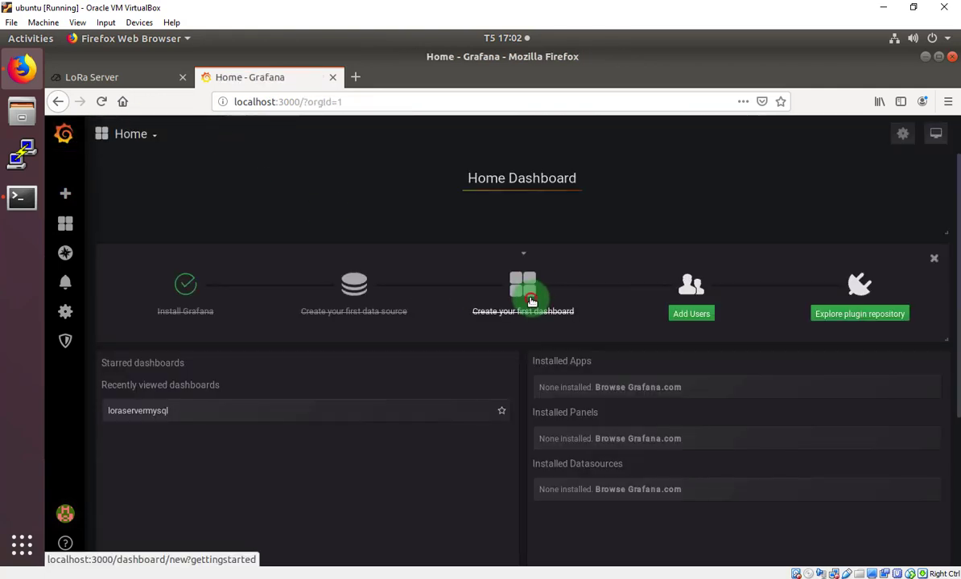
- Create a new dashboard whose panel query uses the InfluxDB-loraserver data source
{"action": "left_click", "coordinate": [522, 288]}
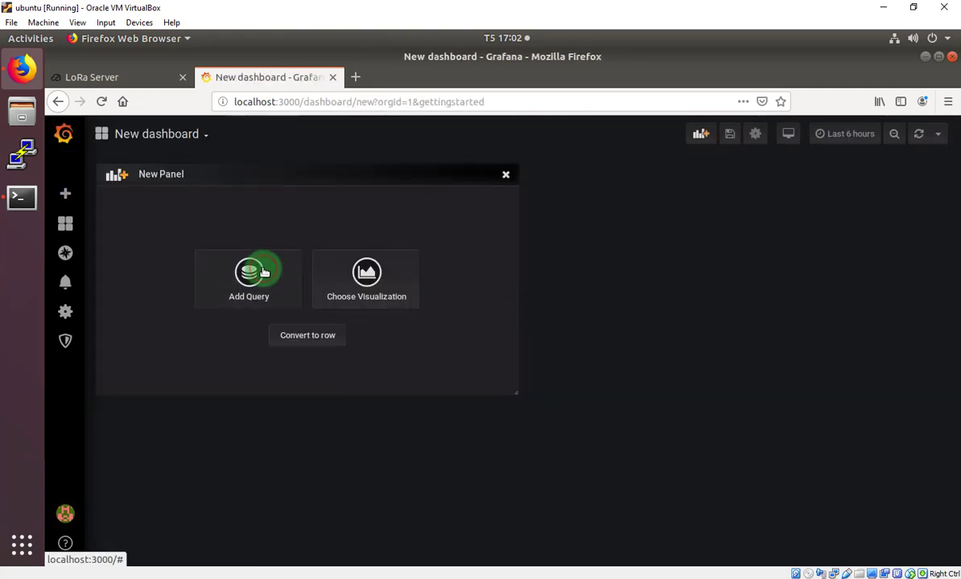
{"action": "left_click", "coordinate": [260, 270]}
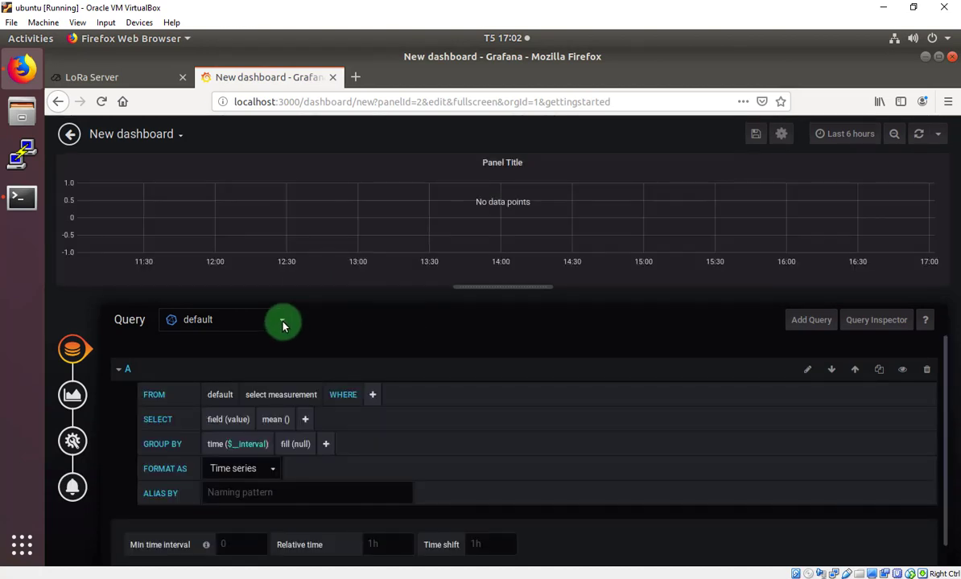
{"action": "left_click", "coordinate": [282, 322]}
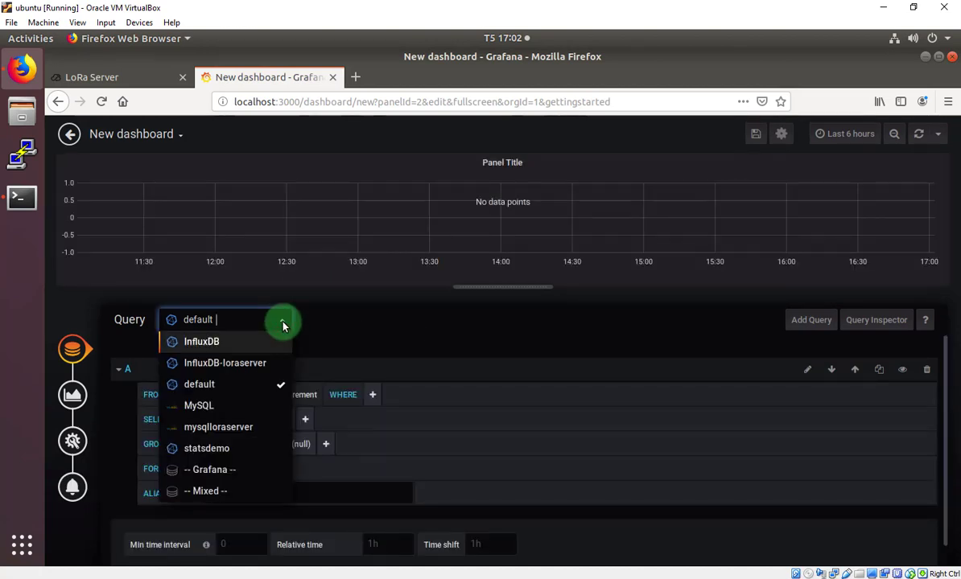
{"action": "left_click", "coordinate": [258, 363]}
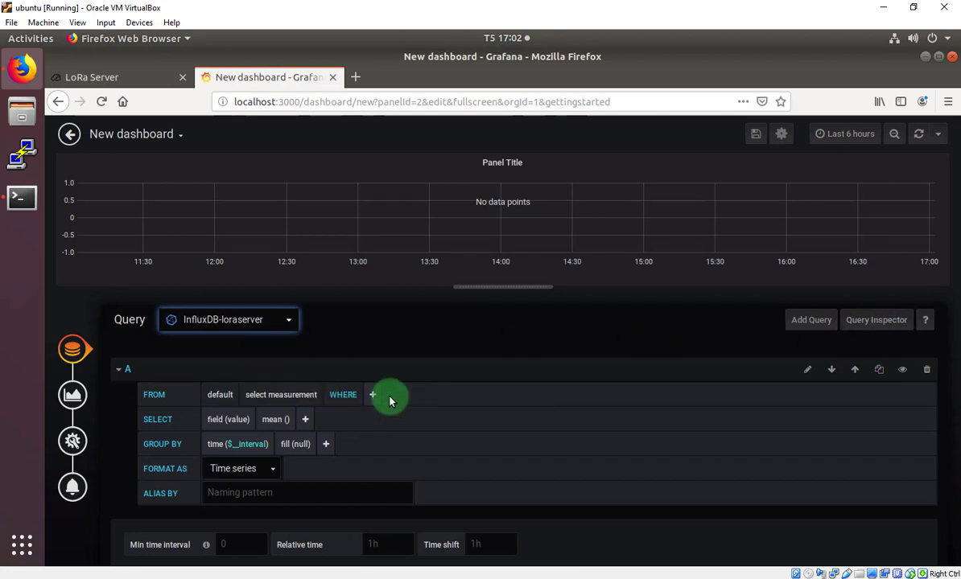
- Switch the query to raw mode and replace its text with 'SELECT value from'
{"action": "left_click", "coordinate": [803, 370]}
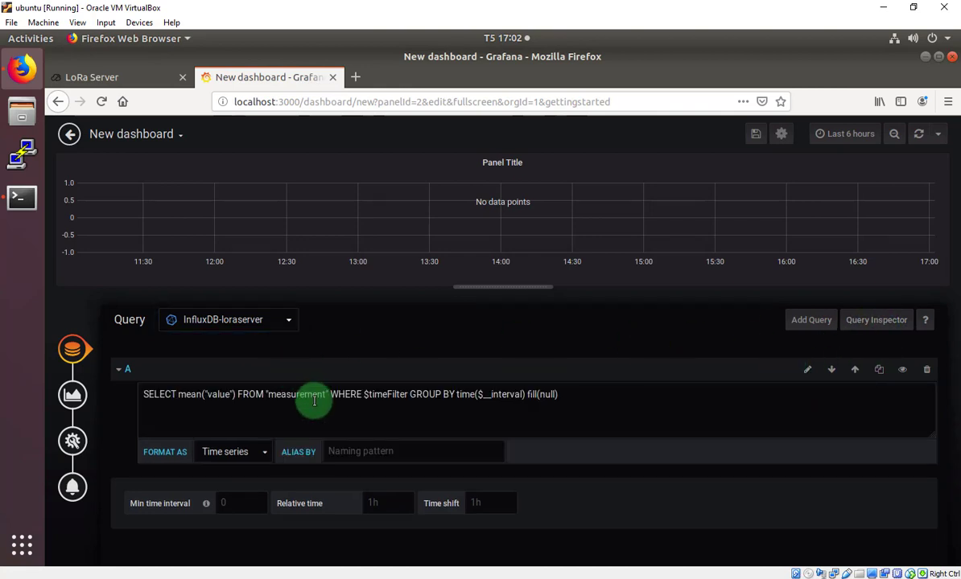
{"action": "left_click_drag", "start_coordinate": [177, 395], "coordinate": [587, 394]}
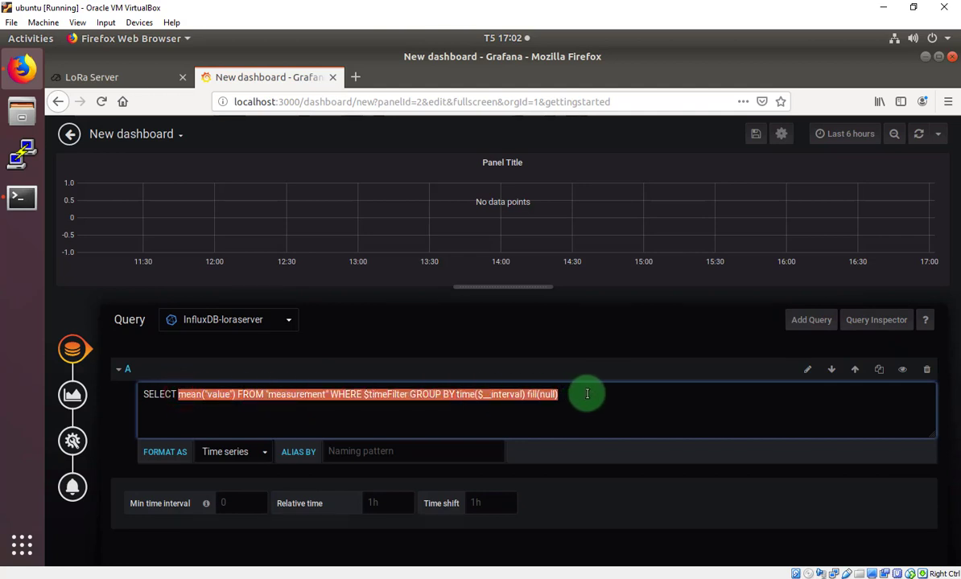
{"action": "type", "text": "value from"}
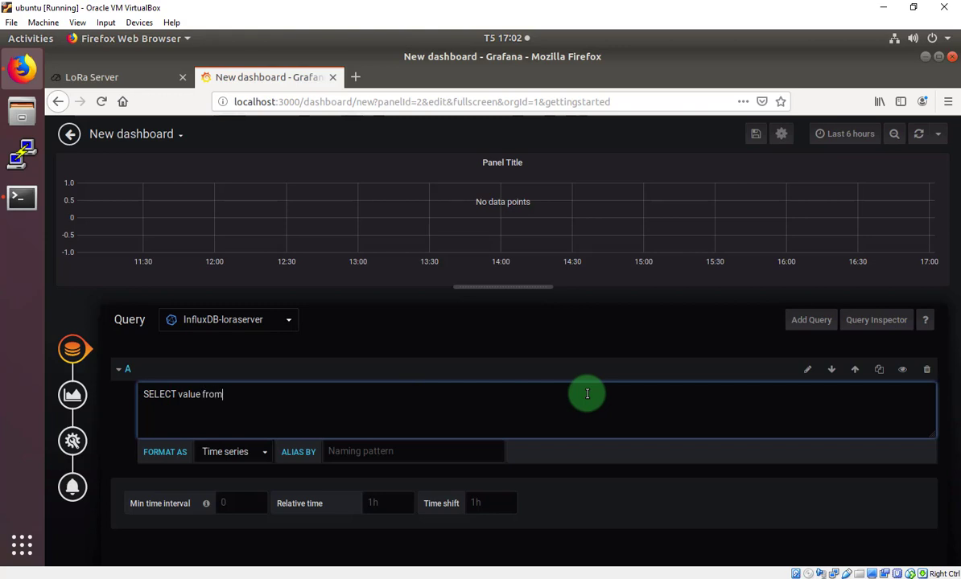
- List the loraserver measurements in the terminal and copy device_frmpayload_data_mydata
{"action": "left_click", "coordinate": [22, 197]}
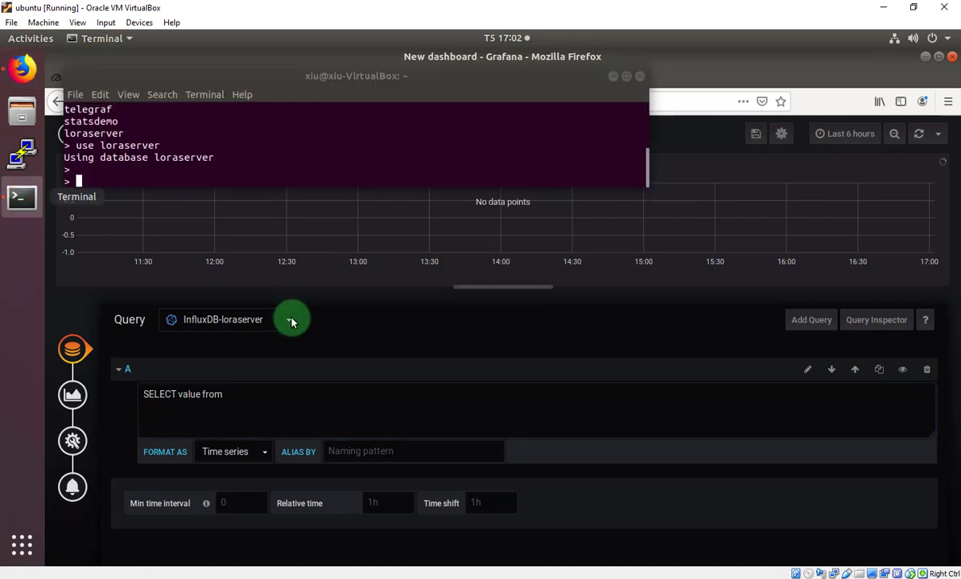
{"action": "left_click", "coordinate": [213, 171]}
{"action": "type", "text": "show measurements"}
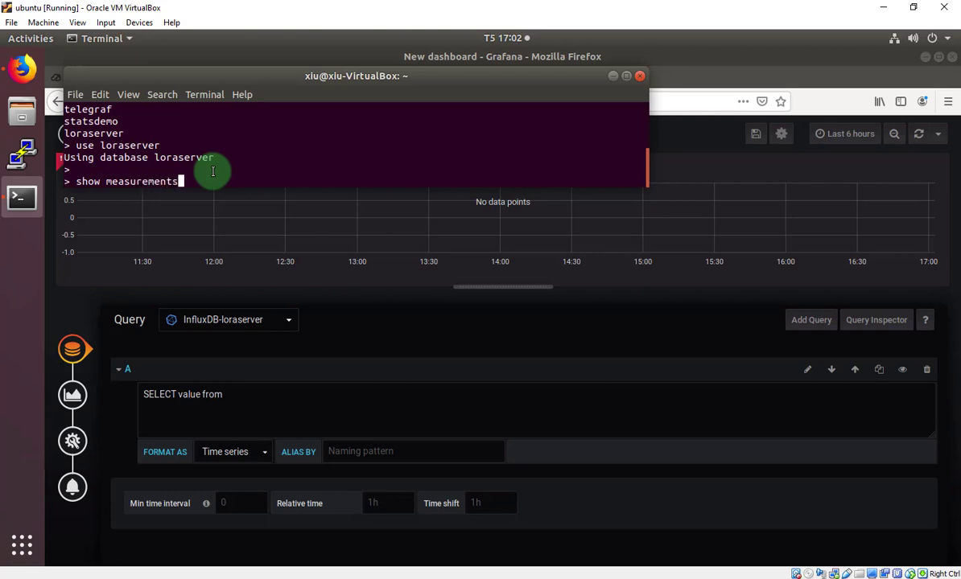
{"action": "key", "text": "Return"}
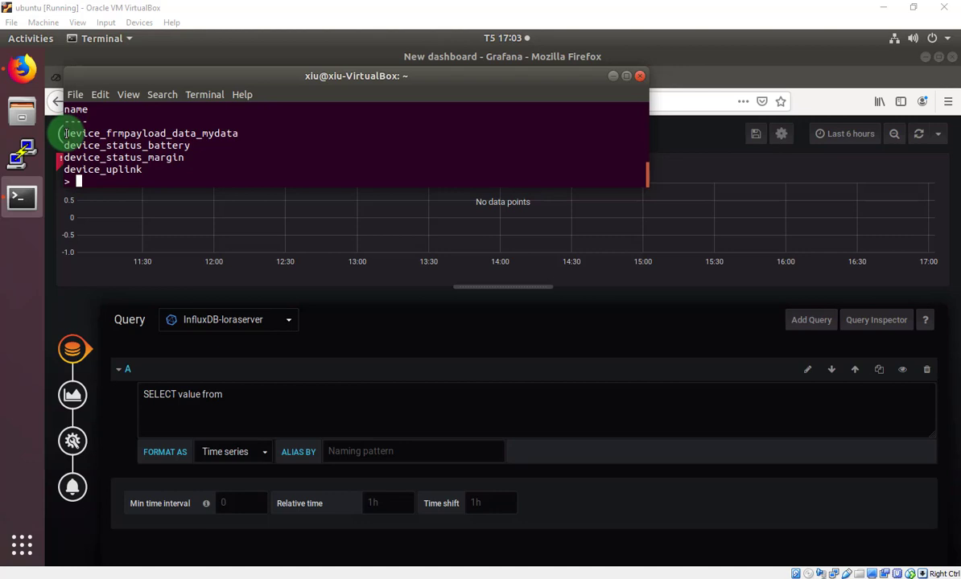
{"action": "left_click_drag", "start_coordinate": [65, 133], "coordinate": [240, 132]}
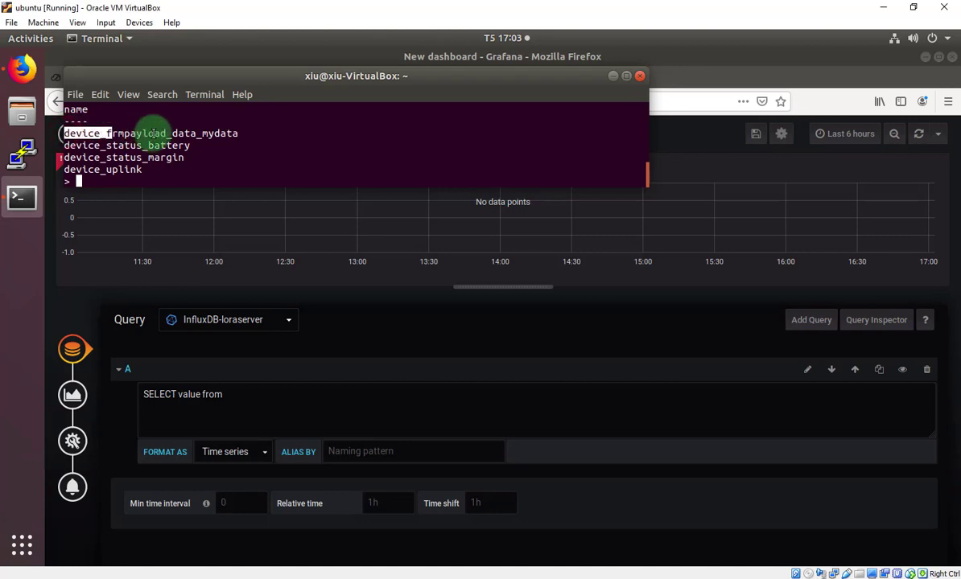
{"action": "right_click", "coordinate": [215, 132]}
{"action": "left_click", "coordinate": [219, 141]}
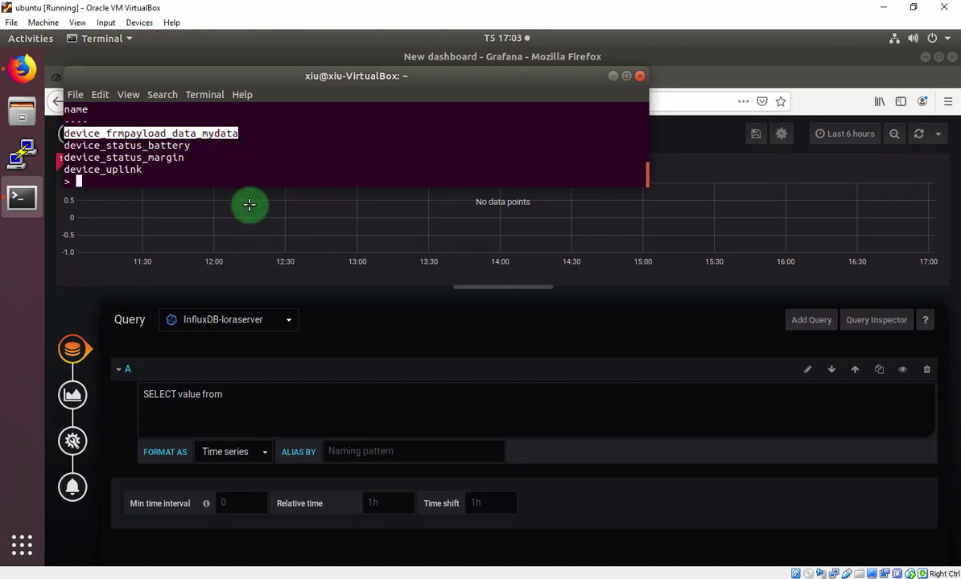
{"action": "left_click", "coordinate": [236, 399]}
- Paste device_frmpayload_data_mydata into the query and review the 439 returned values in Query Inspector
{"action": "right_click", "coordinate": [239, 394]}
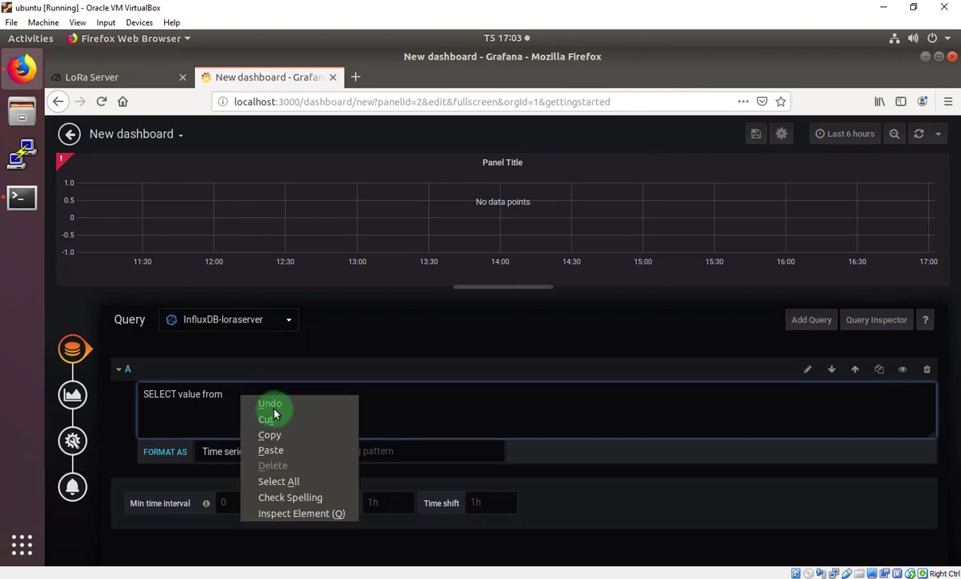
{"action": "left_click", "coordinate": [273, 451]}
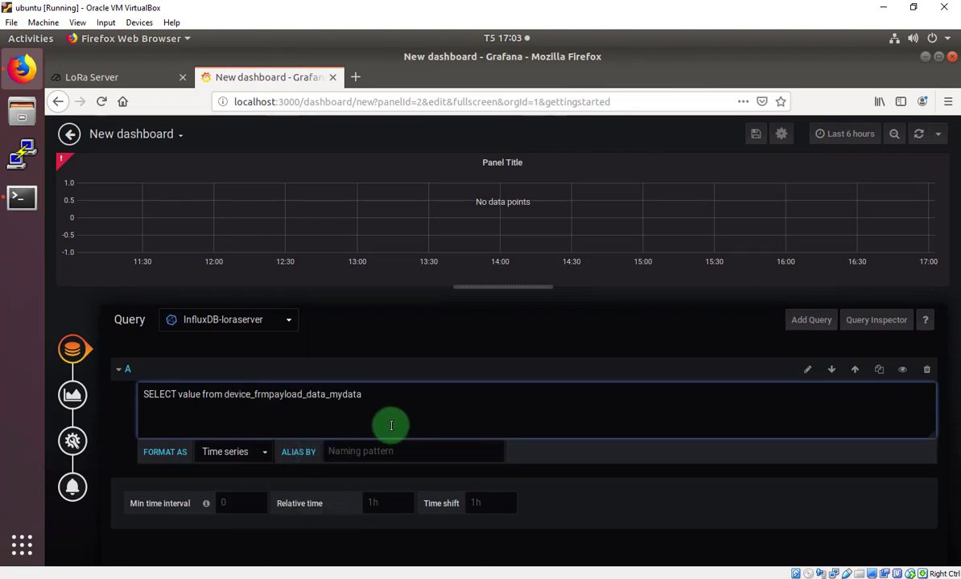
{"action": "left_click", "coordinate": [871, 329]}
{"action": "scroll", "coordinate": [426, 370], "scroll_direction": "down", "scroll_amount": 2}
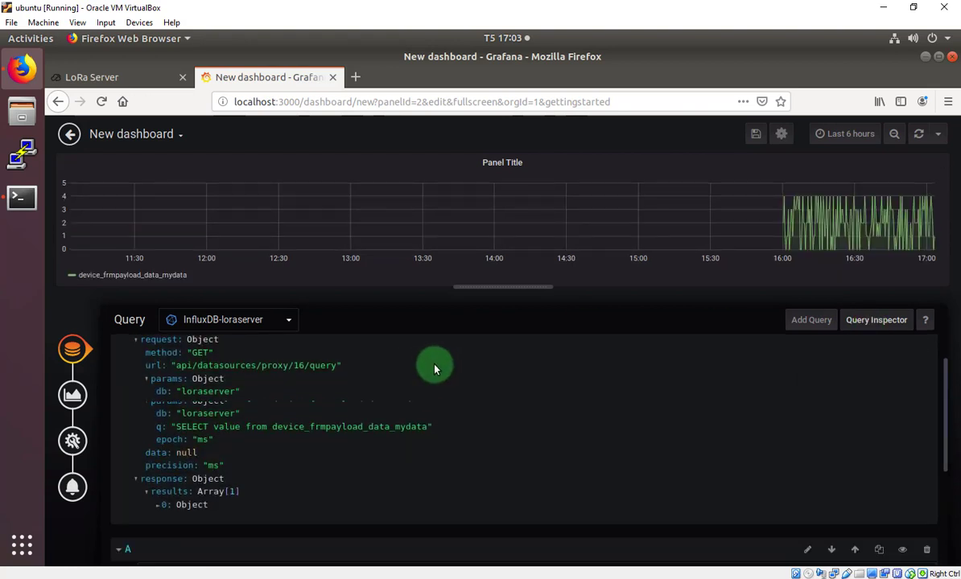
{"action": "left_click", "coordinate": [159, 454]}
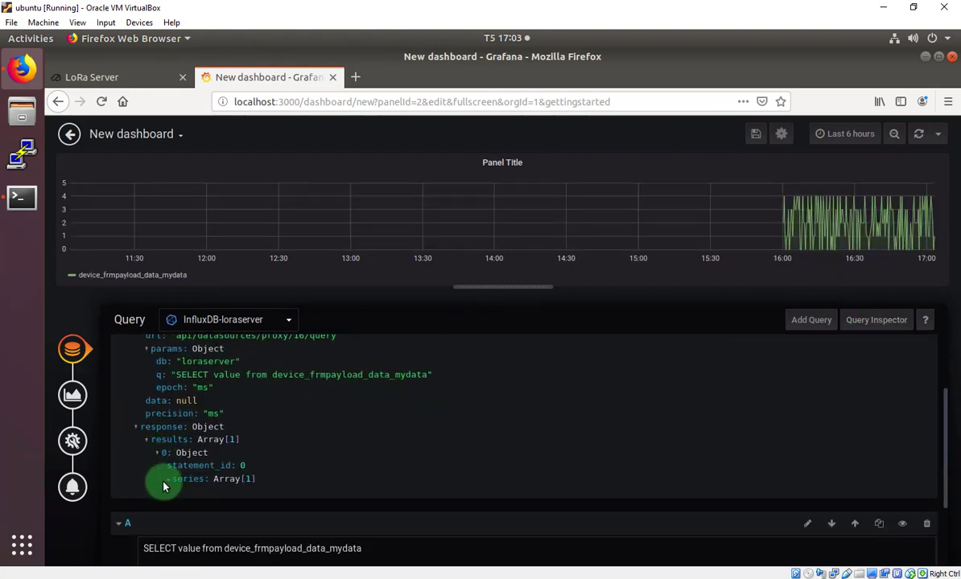
{"action": "left_click", "coordinate": [165, 480]}
{"action": "scroll", "coordinate": [208, 475], "scroll_direction": "down", "scroll_amount": 1}
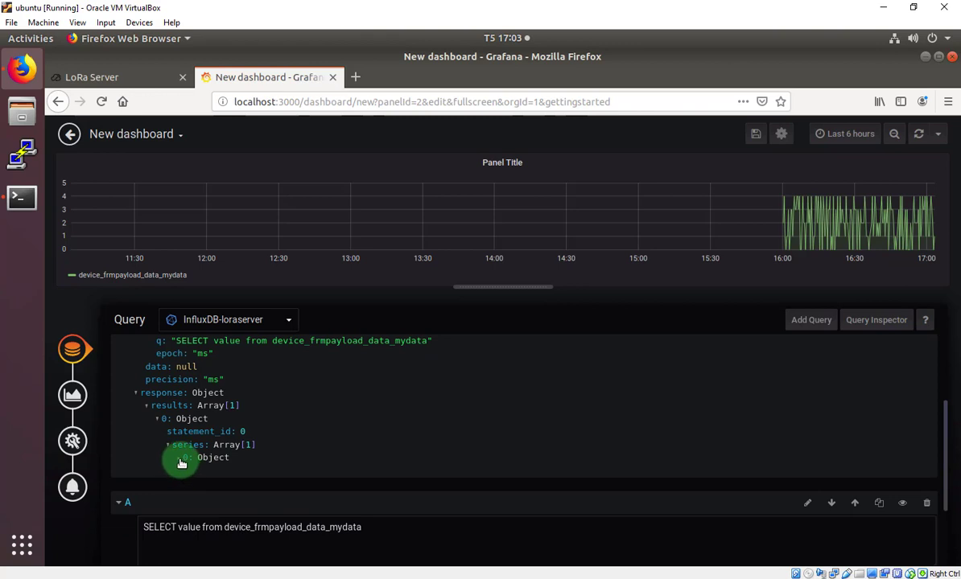
{"action": "left_click", "coordinate": [181, 462]}
{"action": "scroll", "coordinate": [284, 444], "scroll_direction": "down", "scroll_amount": 1}
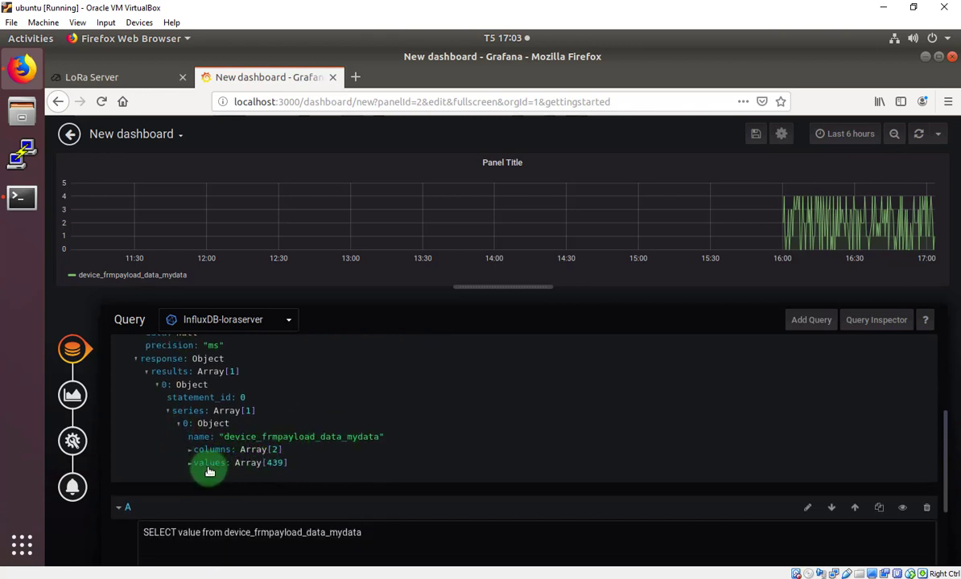
{"action": "left_click", "coordinate": [193, 463]}
{"action": "scroll", "coordinate": [354, 451], "scroll_direction": "down", "scroll_amount": 2}
{"action": "scroll", "coordinate": [338, 460], "scroll_direction": "down", "scroll_amount": 1}
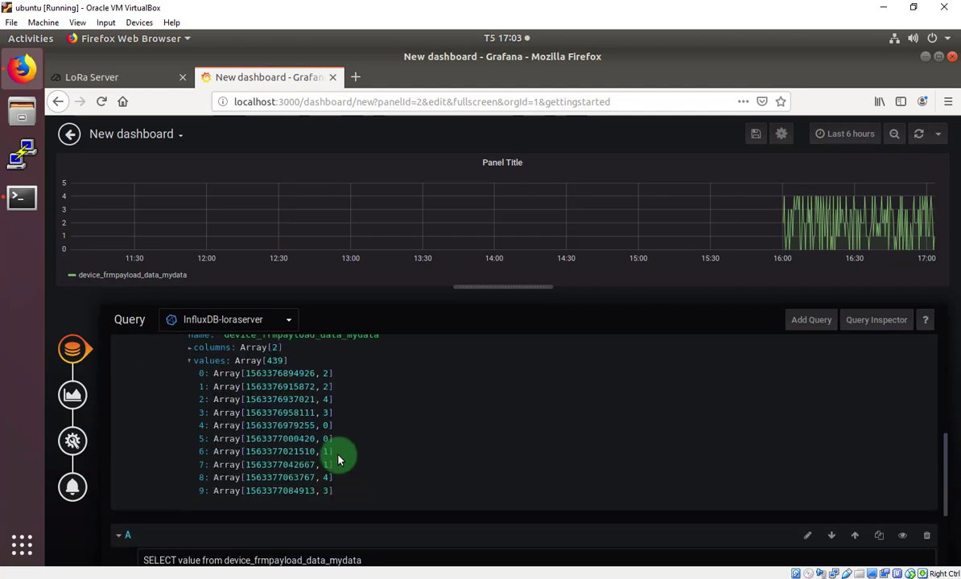
{"action": "scroll", "coordinate": [338, 459], "scroll_direction": "down", "scroll_amount": 5}
{"action": "scroll", "coordinate": [338, 459], "scroll_direction": "down", "scroll_amount": 3}
{"action": "scroll", "coordinate": [338, 459], "scroll_direction": "down", "scroll_amount": 9}
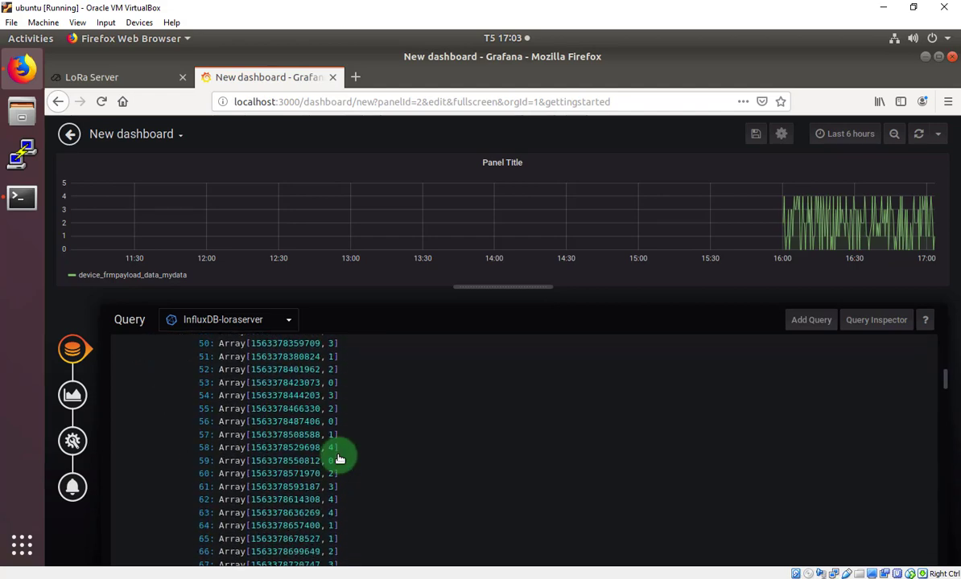
{"action": "scroll", "coordinate": [339, 459], "scroll_direction": "down", "scroll_amount": 4}
{"action": "scroll", "coordinate": [337, 458], "scroll_direction": "down", "scroll_amount": 7}
{"action": "scroll", "coordinate": [332, 456], "scroll_direction": "up", "scroll_amount": 20}
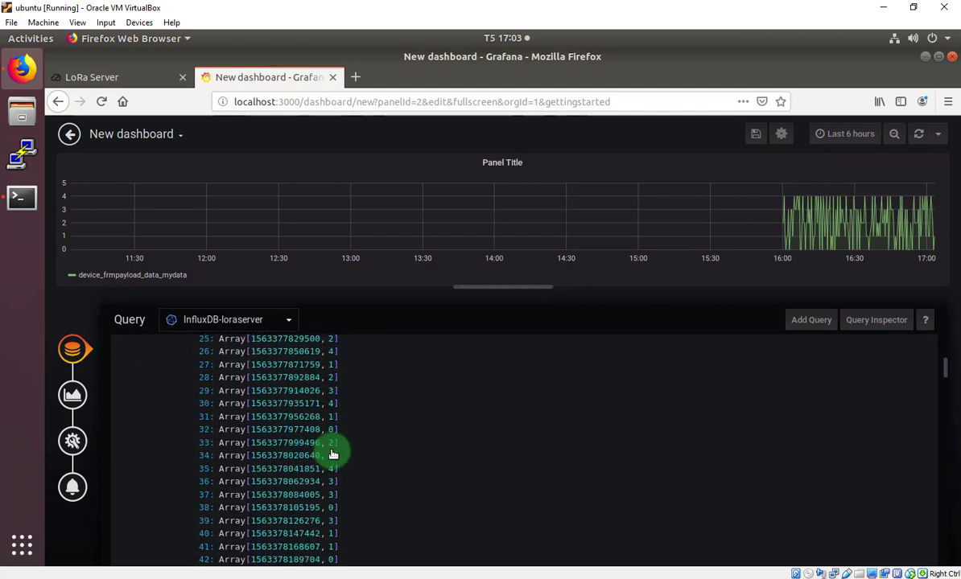
{"action": "scroll", "coordinate": [333, 455], "scroll_direction": "up", "scroll_amount": 12}
{"action": "scroll", "coordinate": [332, 454], "scroll_direction": "up", "scroll_amount": 5}
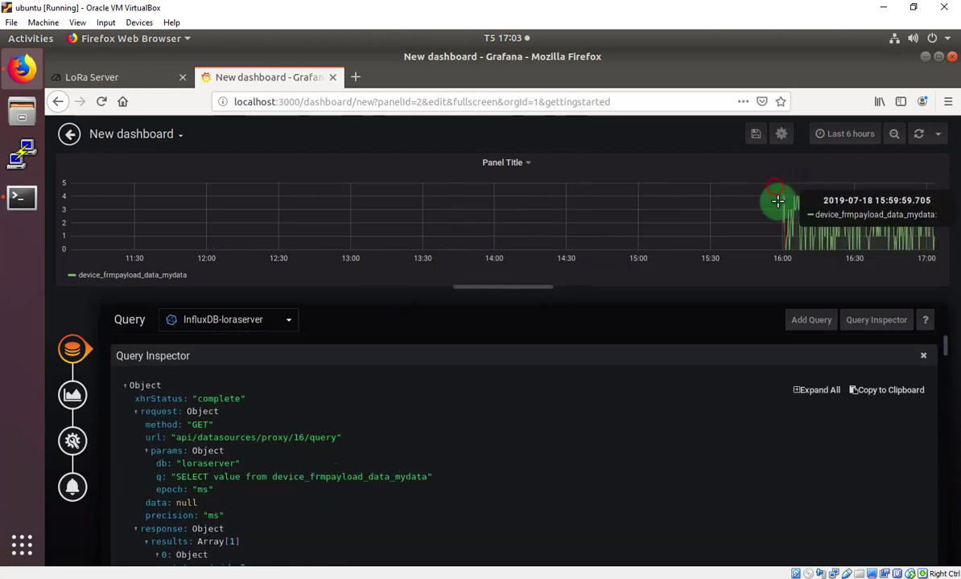
- Zoom the graph's time range to Jul 18 15:55:45–17:10:15 around the data
{"action": "left_click_drag", "start_coordinate": [770, 189], "coordinate": [950, 252]}
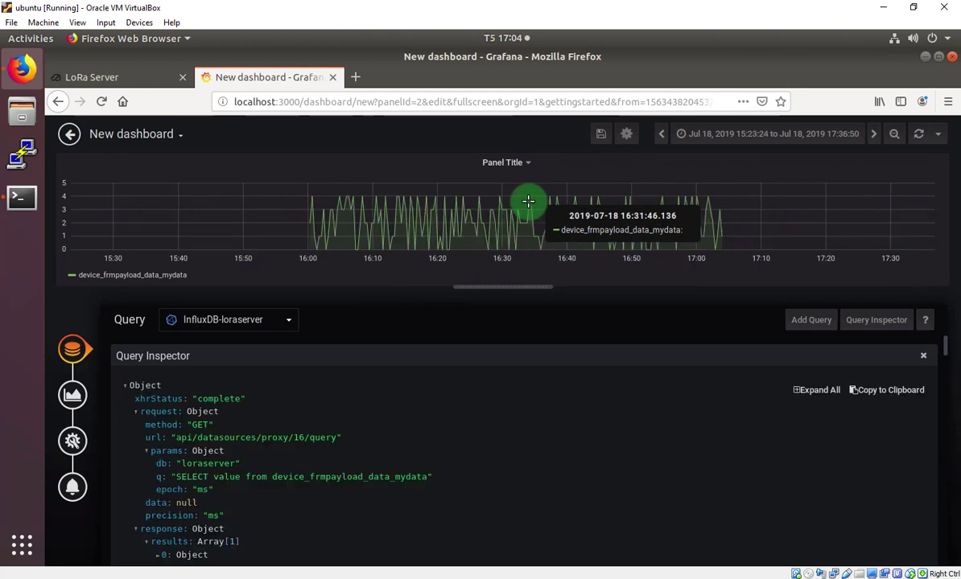
{"action": "key", "text": "ctrl+z"}
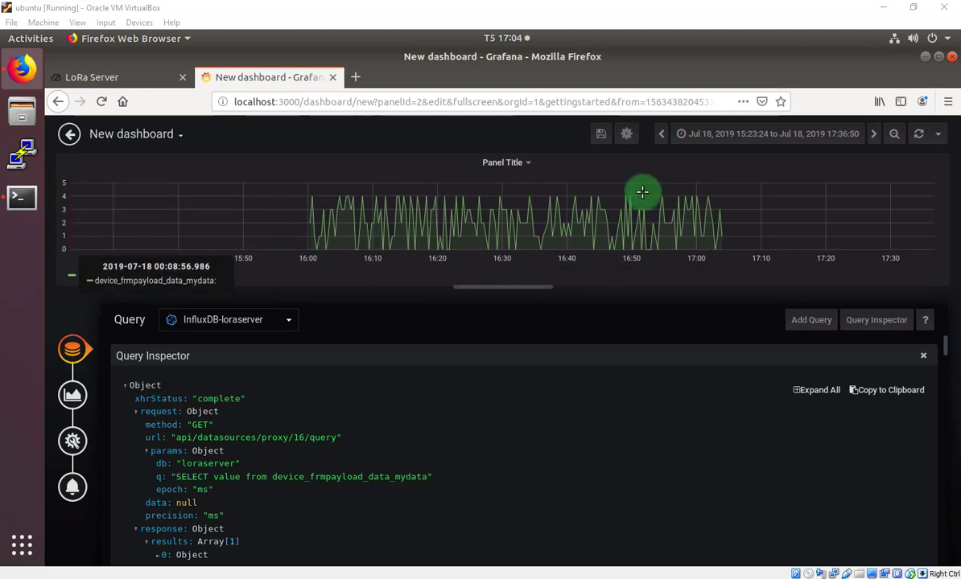
{"action": "left_click_drag", "start_coordinate": [281, 180], "coordinate": [761, 242]}
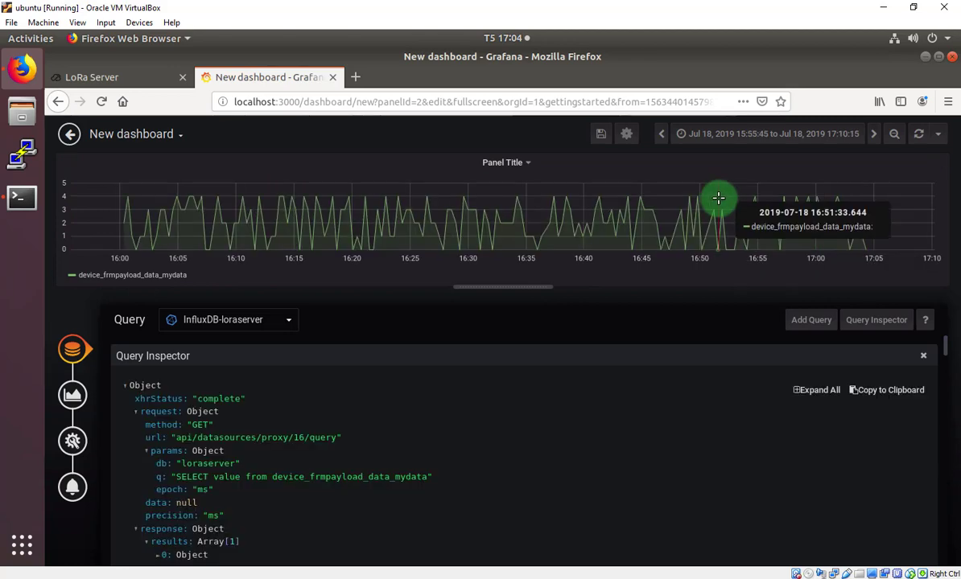
- Save the dashboard as 'InfluxDBloraserver', replacing the default 'New dashboard Copy' name
{"action": "left_click", "coordinate": [608, 137]}
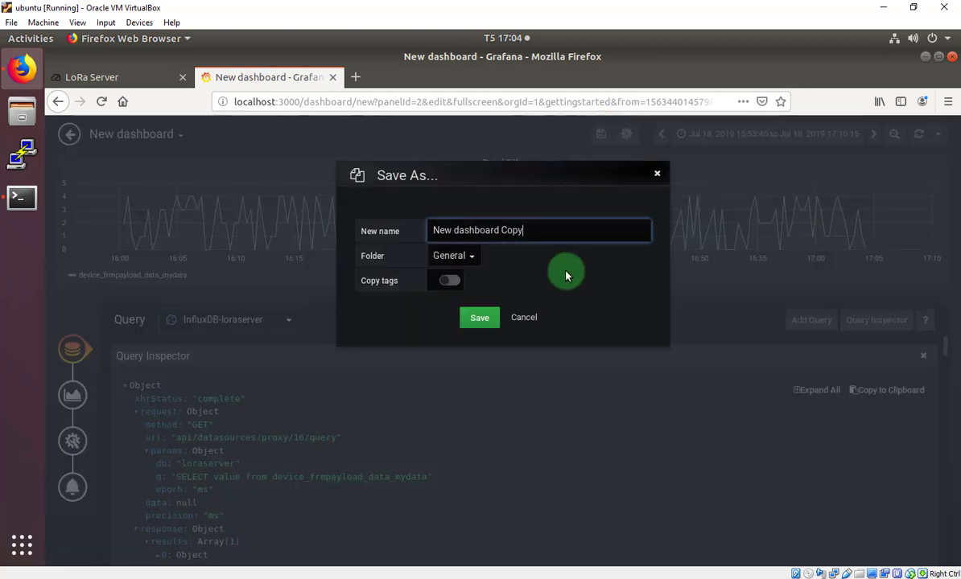
{"action": "left_click", "coordinate": [386, 233]}
{"action": "type", "text": "InfluxDBlo"}
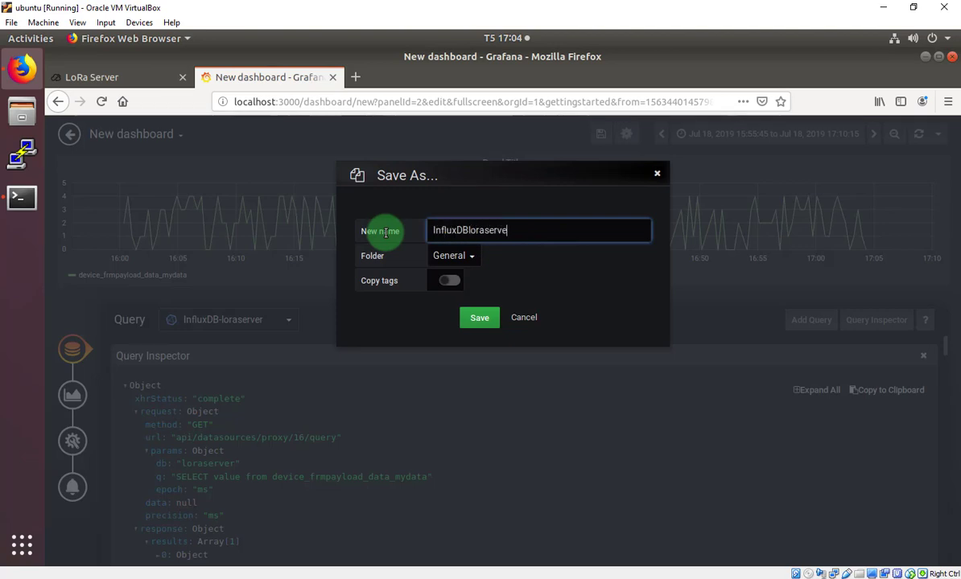
{"action": "type", "text": "raserver"}
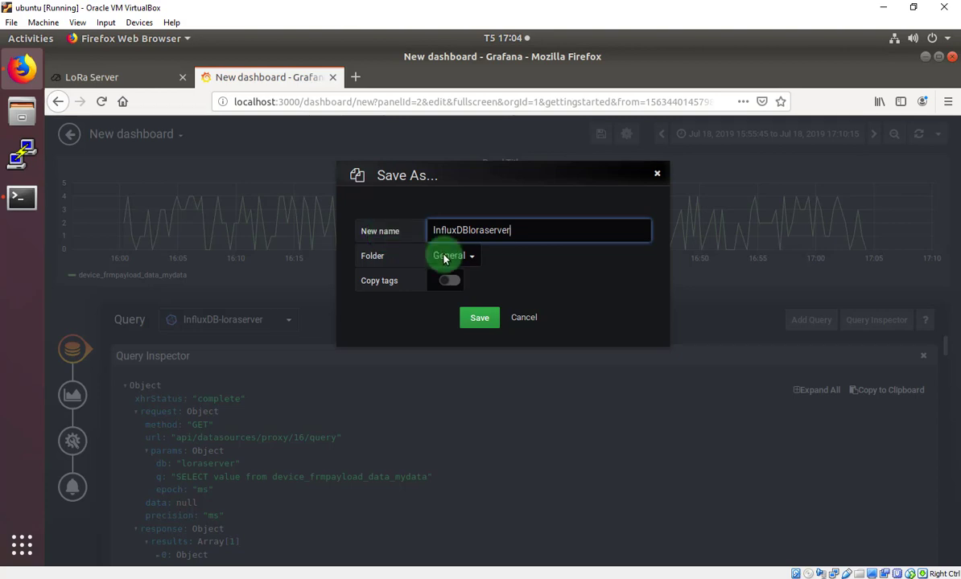
{"action": "left_click", "coordinate": [483, 320]}
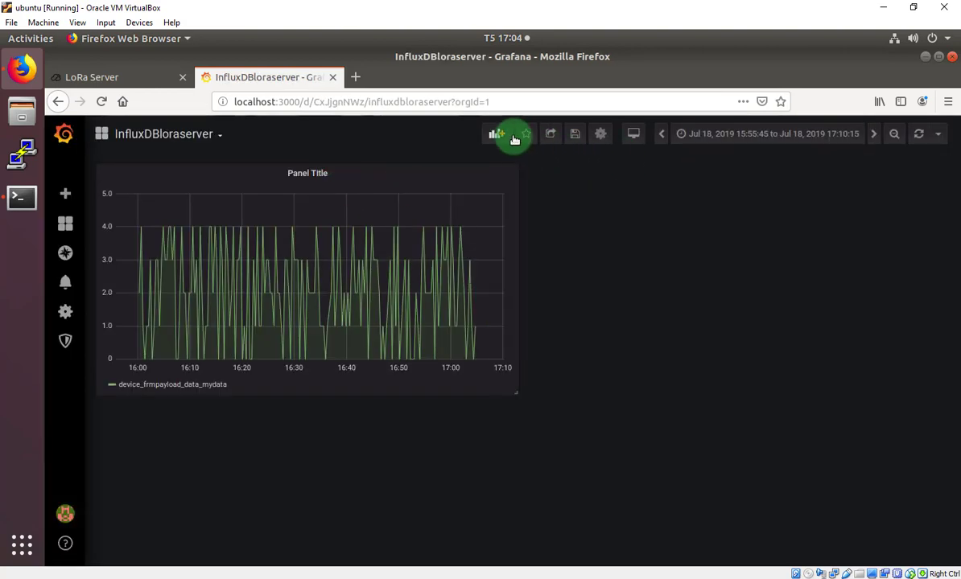
- Reopen InfluxDBloraserver from Home's recently viewed dashboards to confirm it saved, then return Home
{"action": "left_click", "coordinate": [66, 133]}
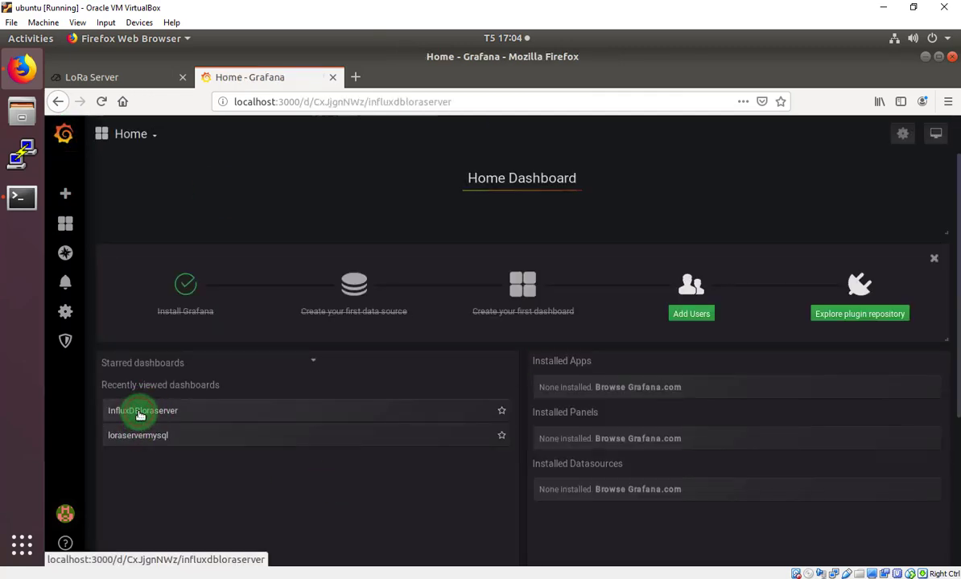
{"action": "left_click", "coordinate": [141, 413]}
{"action": "mouse_move", "coordinate": [475, 326]}
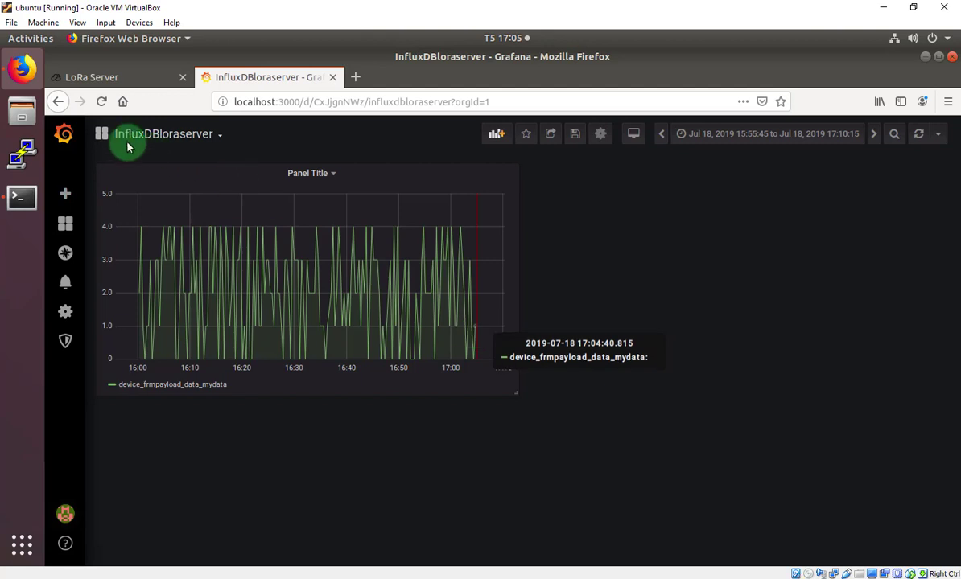
{"action": "left_click", "coordinate": [64, 133]}
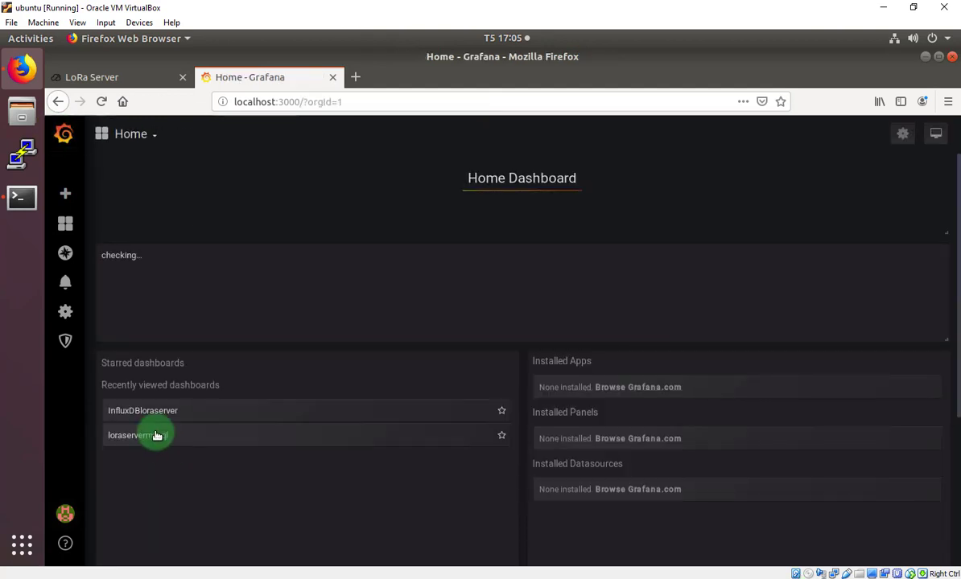